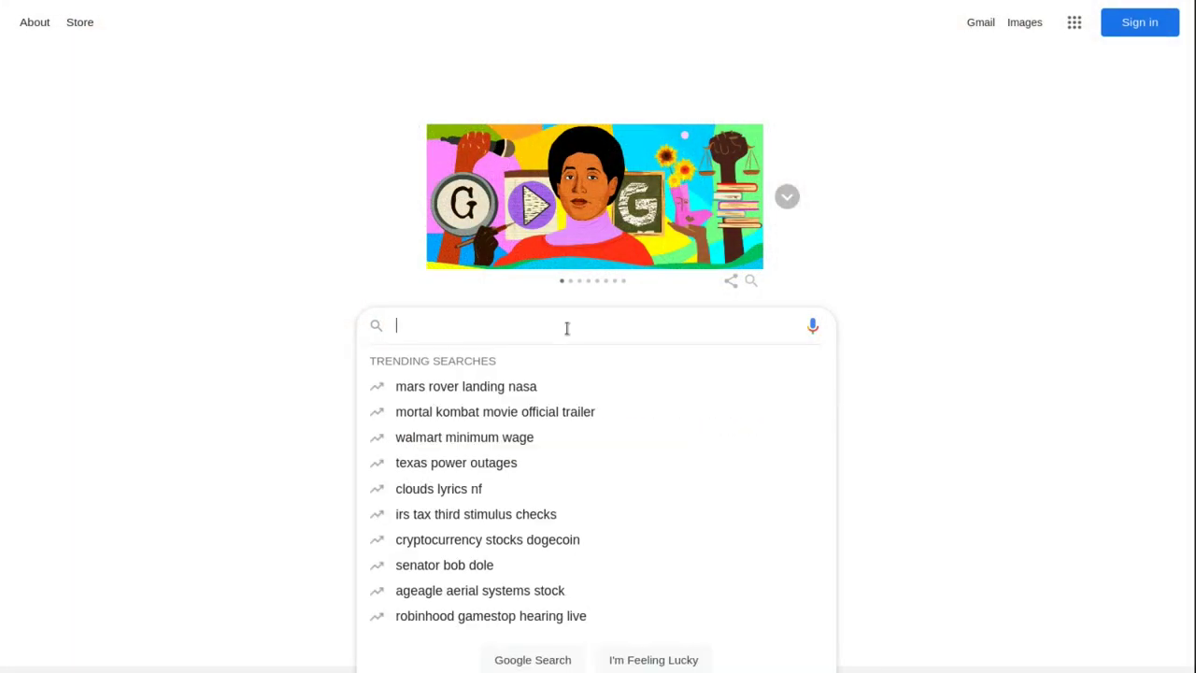
Step: Search Google for "via southbridge bug"
{"action": "type", "text": "via "}
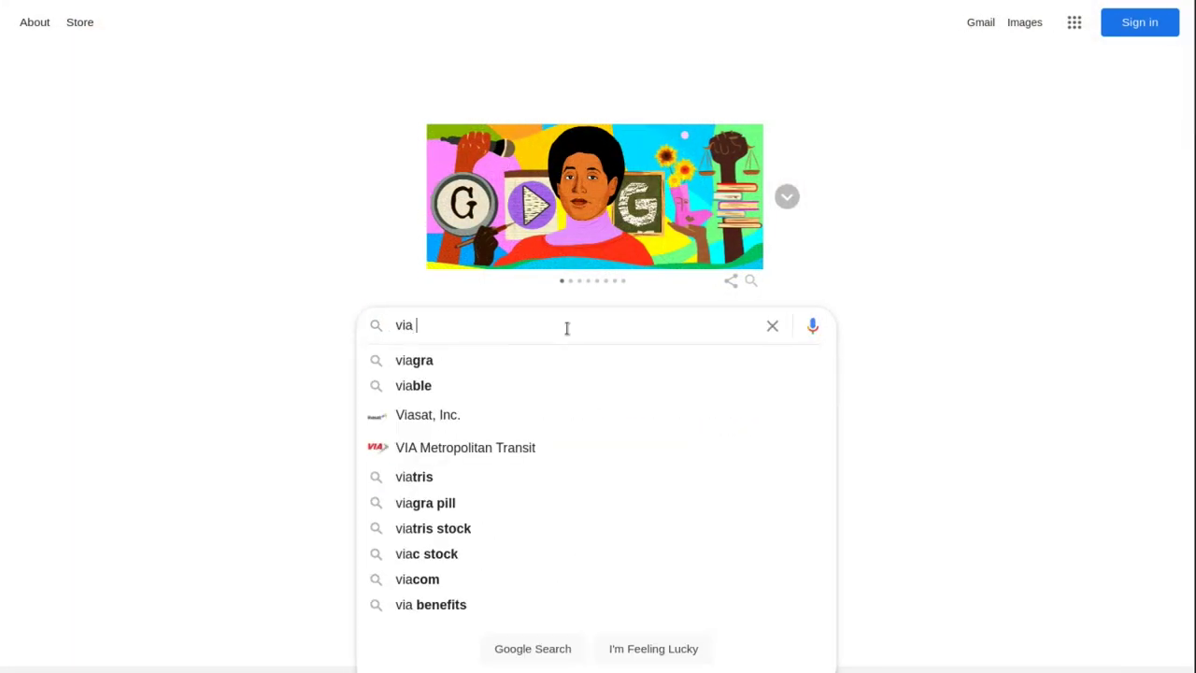
{"action": "type", "text": "southbr"}
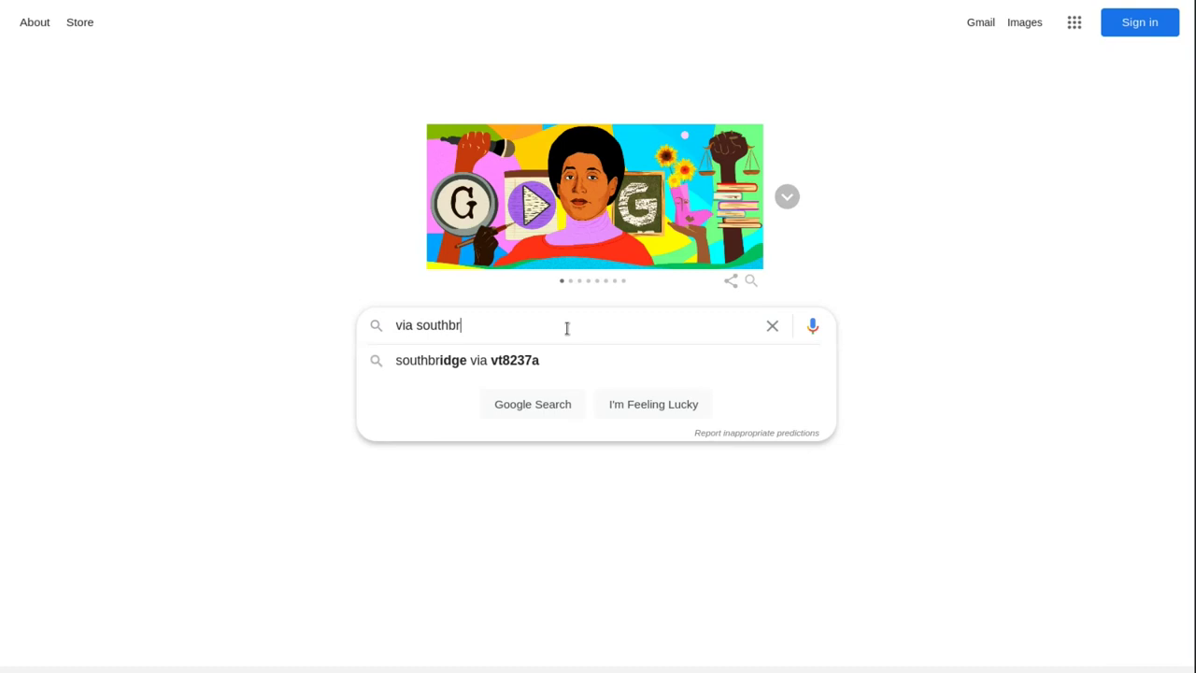
{"action": "type", "text": "idge bug"}
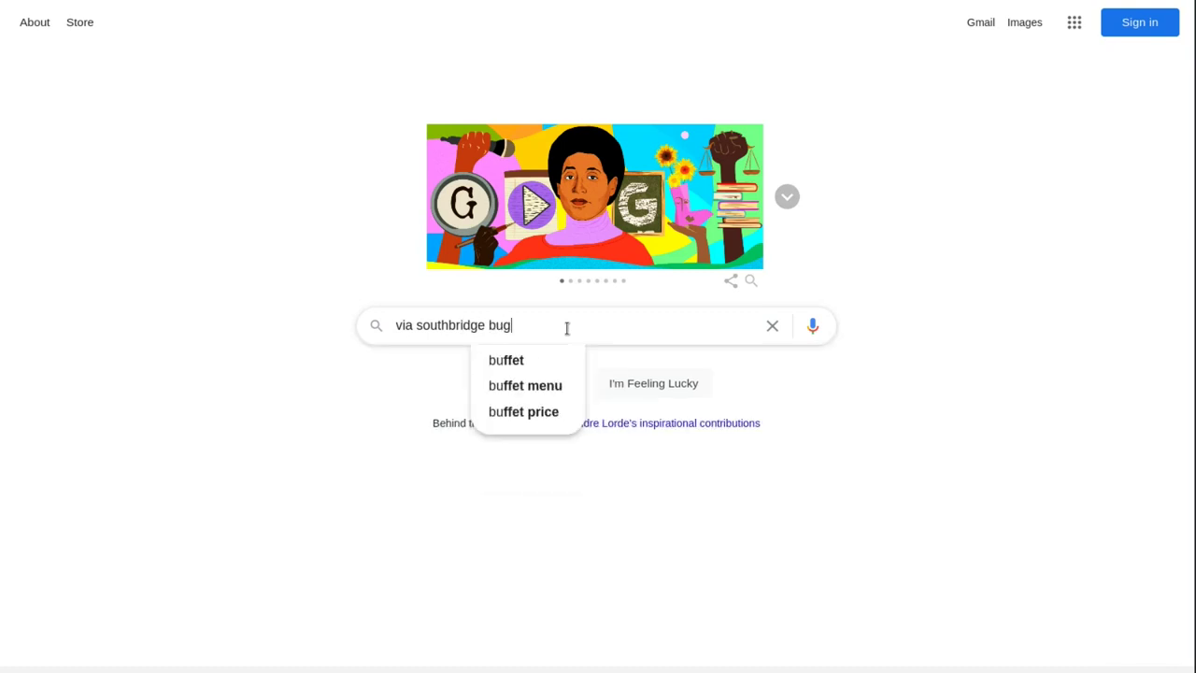
{"action": "key", "text": "Return"}
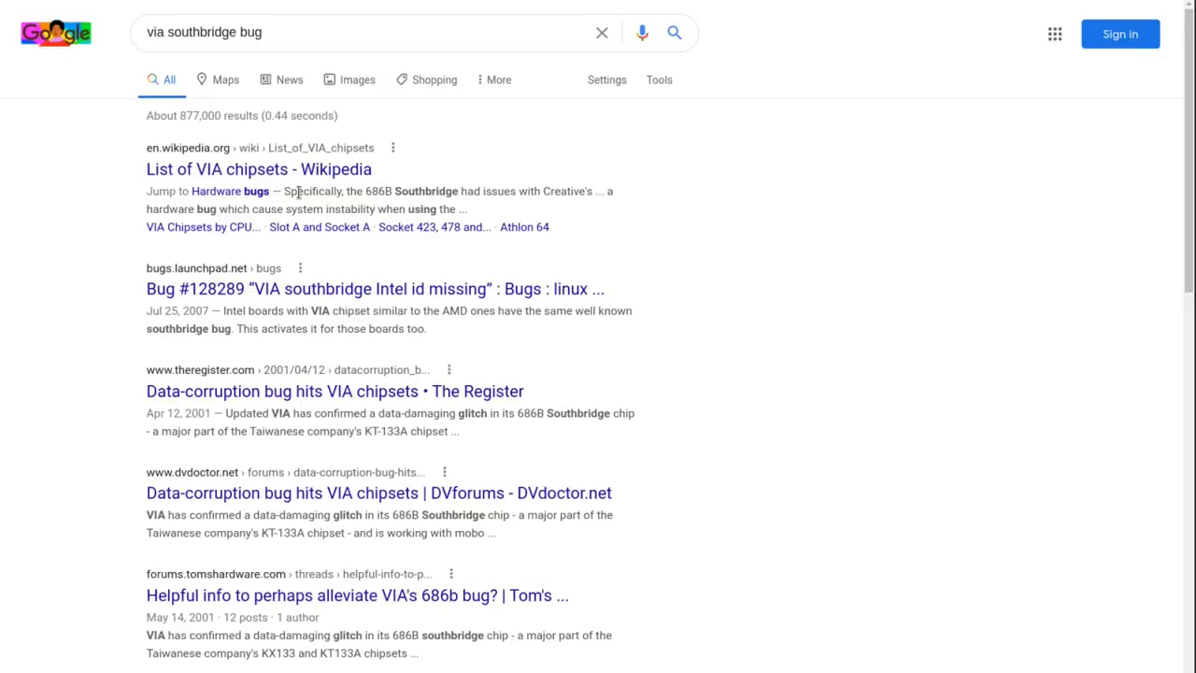
Step: Open the MSI HQ article on VIA VT8237/R issues with SATA-II drives from the search results
{"action": "scroll", "coordinate": [299, 208], "scroll_direction": "down", "scroll_amount": 1}
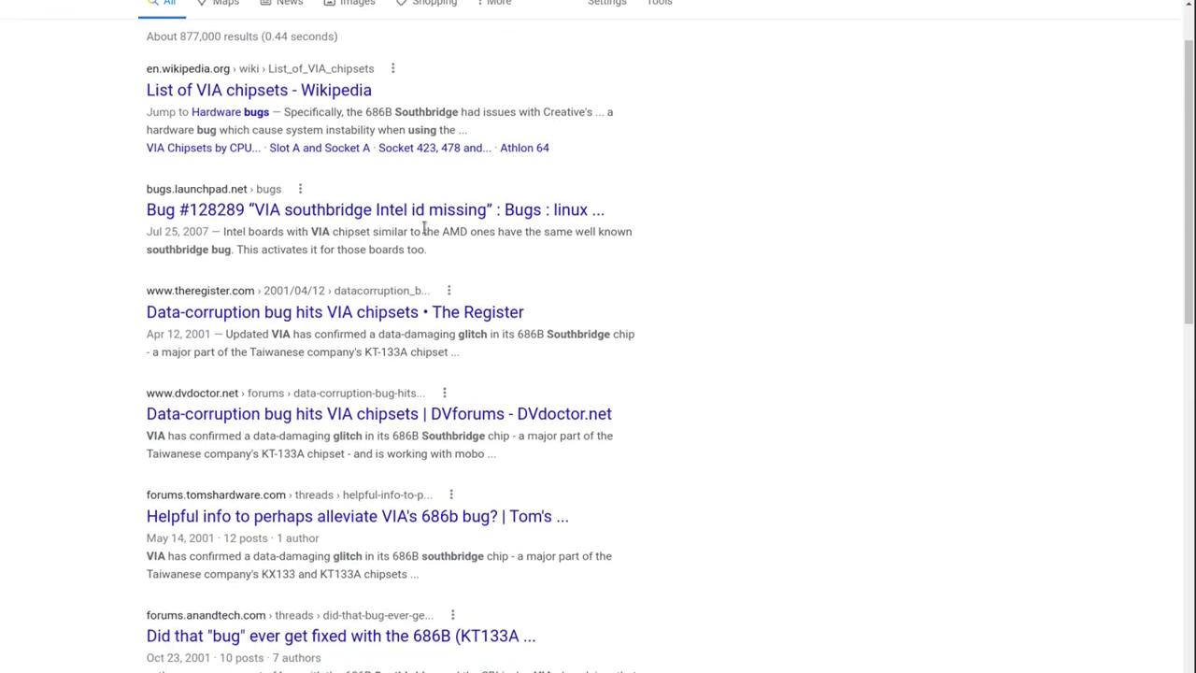
{"action": "scroll", "coordinate": [434, 227], "scroll_direction": "down", "scroll_amount": 2}
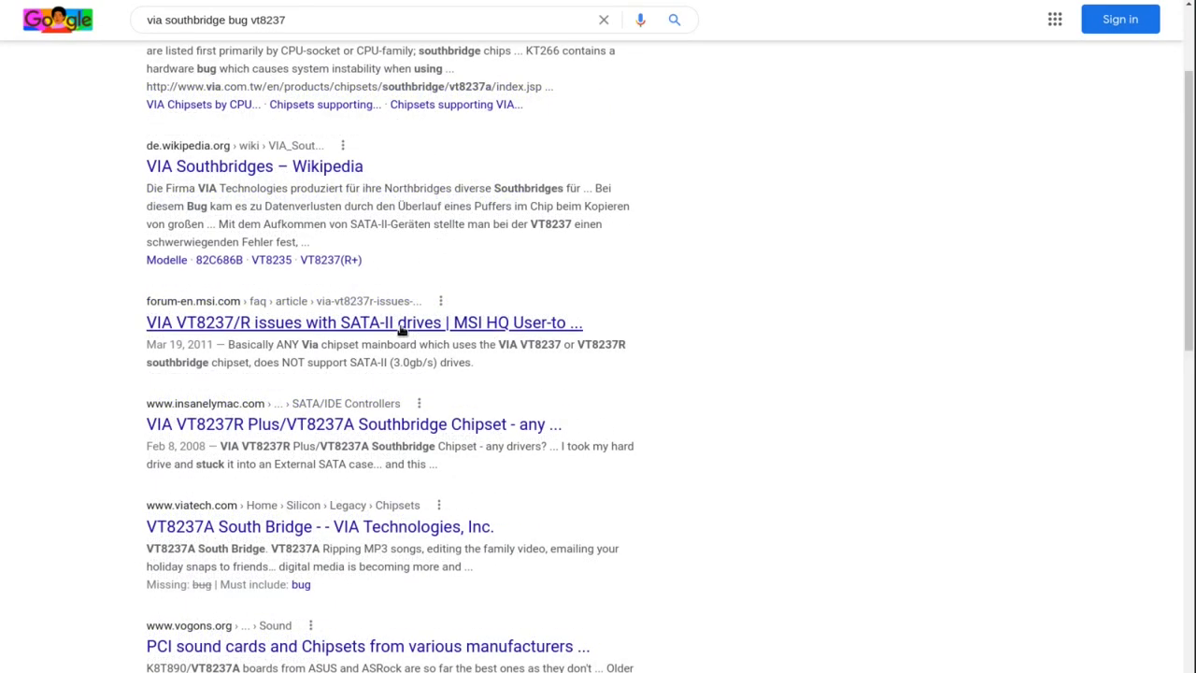
{"action": "left_click", "coordinate": [402, 324]}
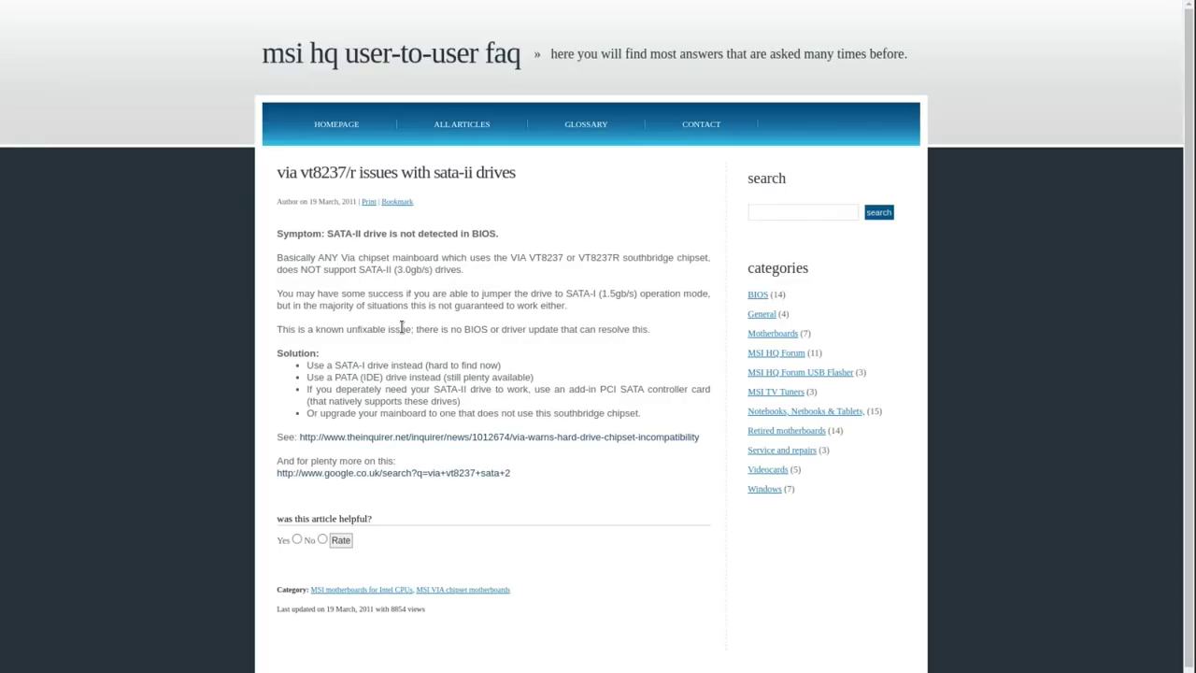
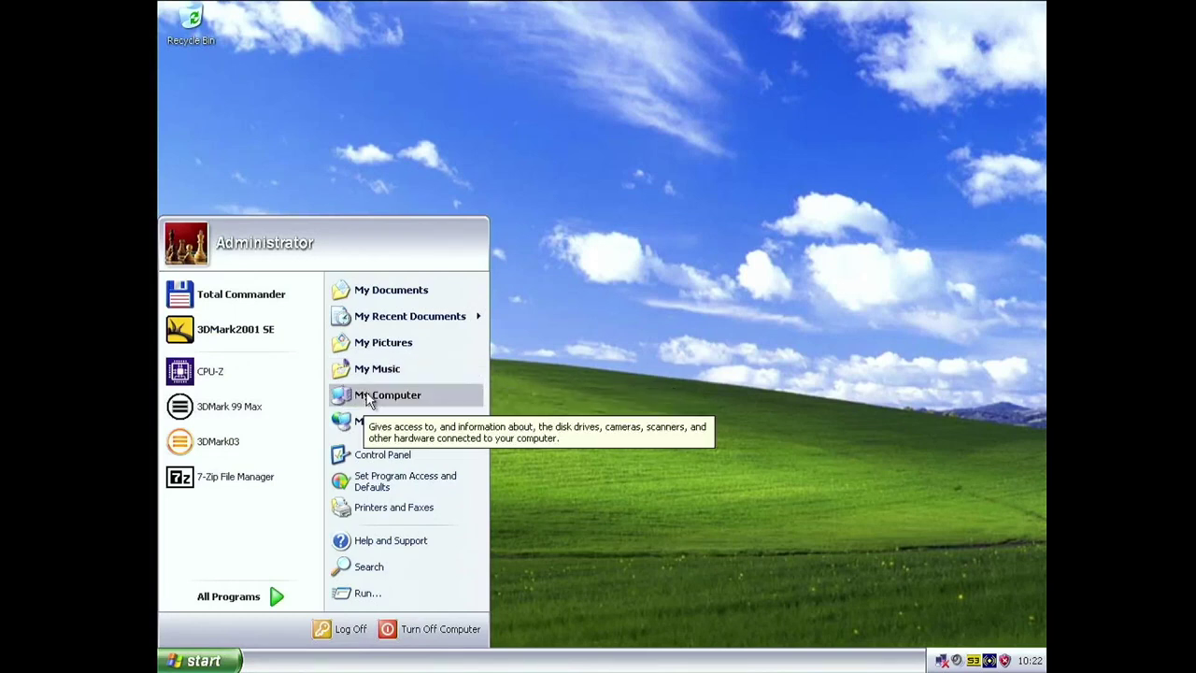
Step: View the computer's general system properties in Windows XP and close them without changes
{"action": "right_click", "coordinate": [369, 399]}
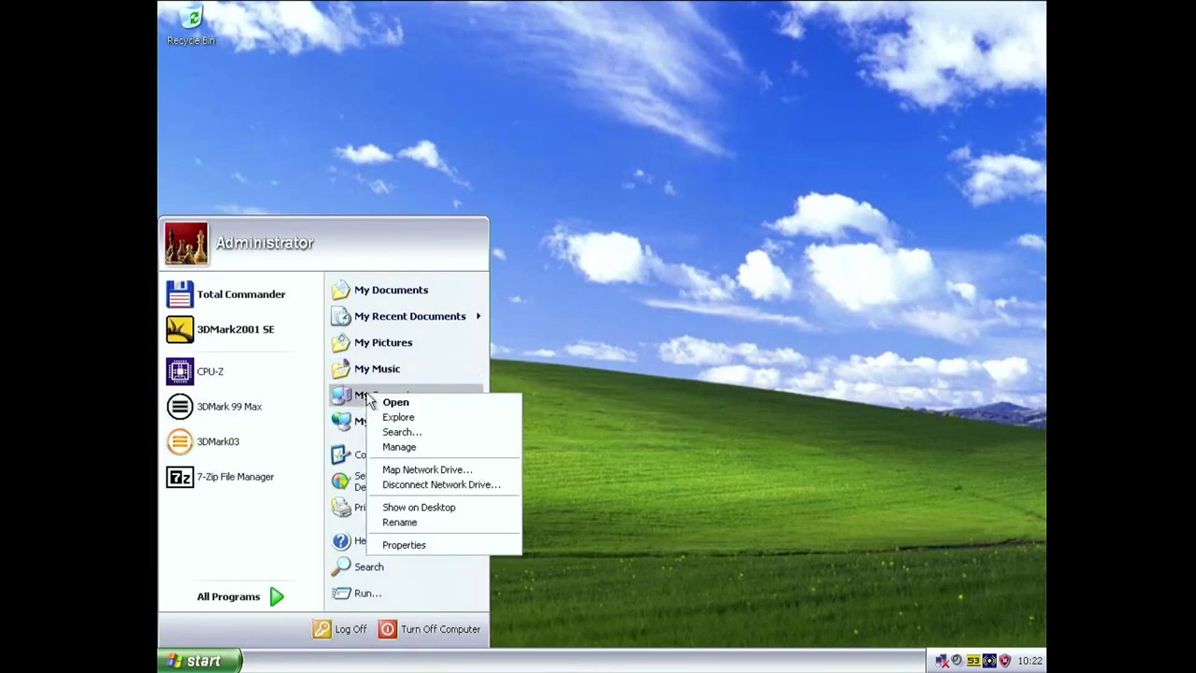
{"action": "left_click", "coordinate": [408, 545]}
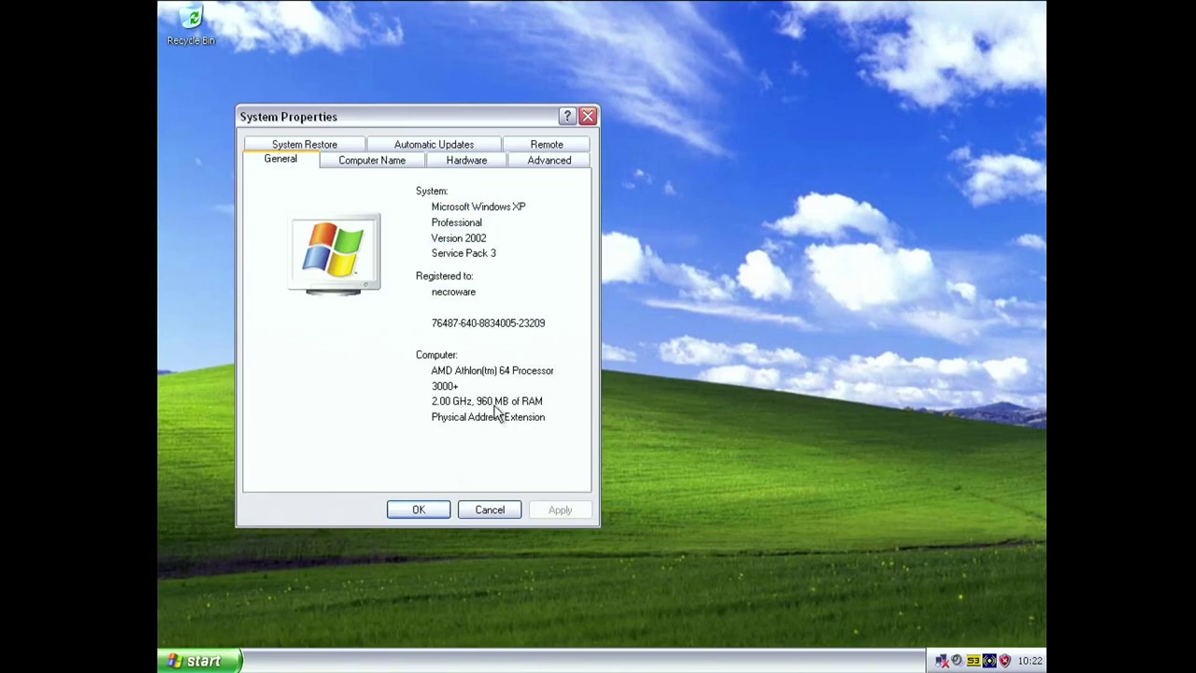
{"action": "left_click", "coordinate": [487, 509]}
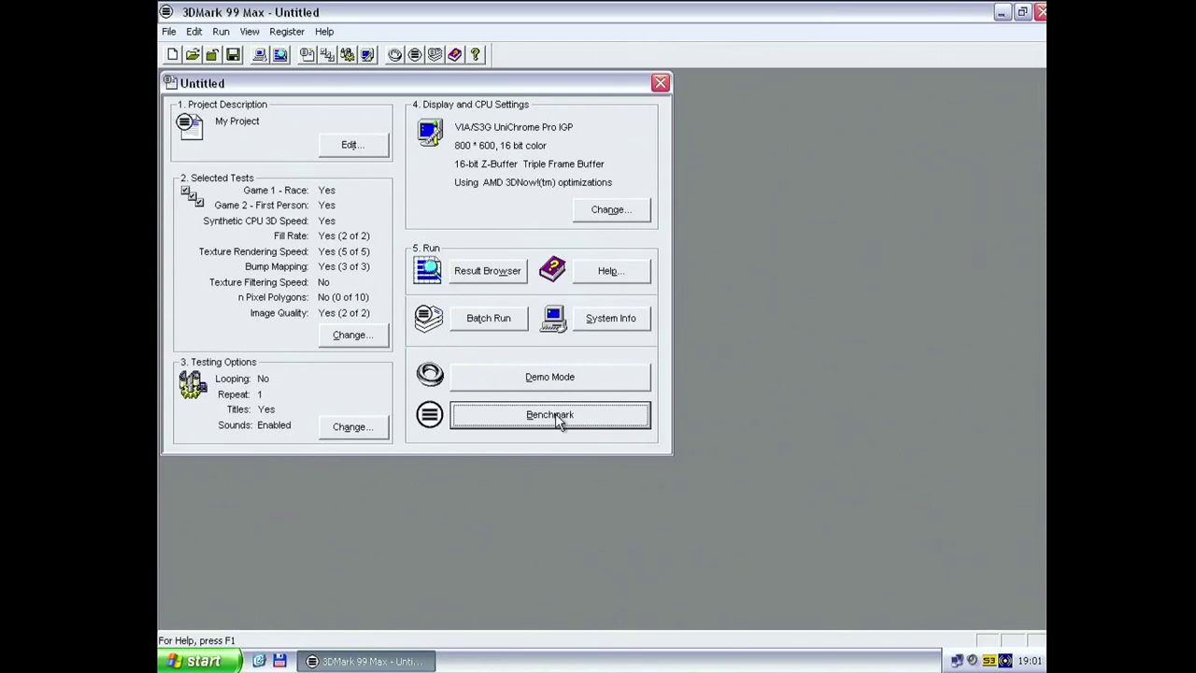
Step: Run the 3DMark 99 Max and 3DMark2001 SE benchmarks on the VIA/S3G UniChrome Pro IGP graphics
{"action": "left_click", "coordinate": [557, 419]}
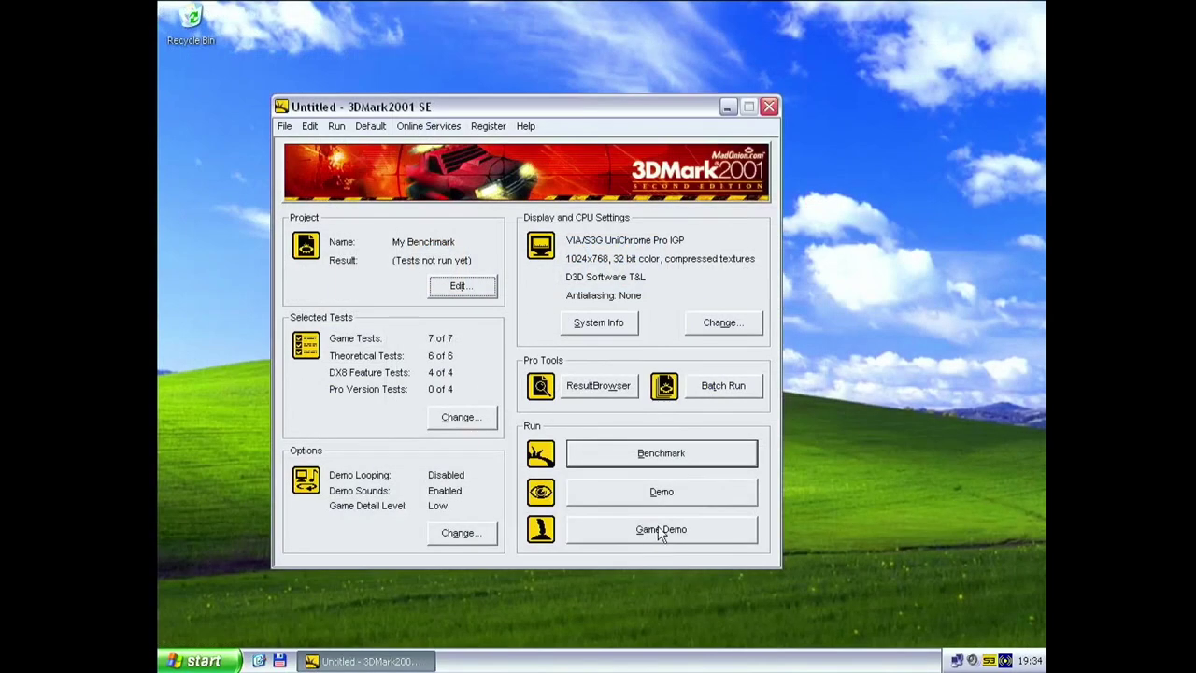
{"action": "left_click", "coordinate": [661, 454]}
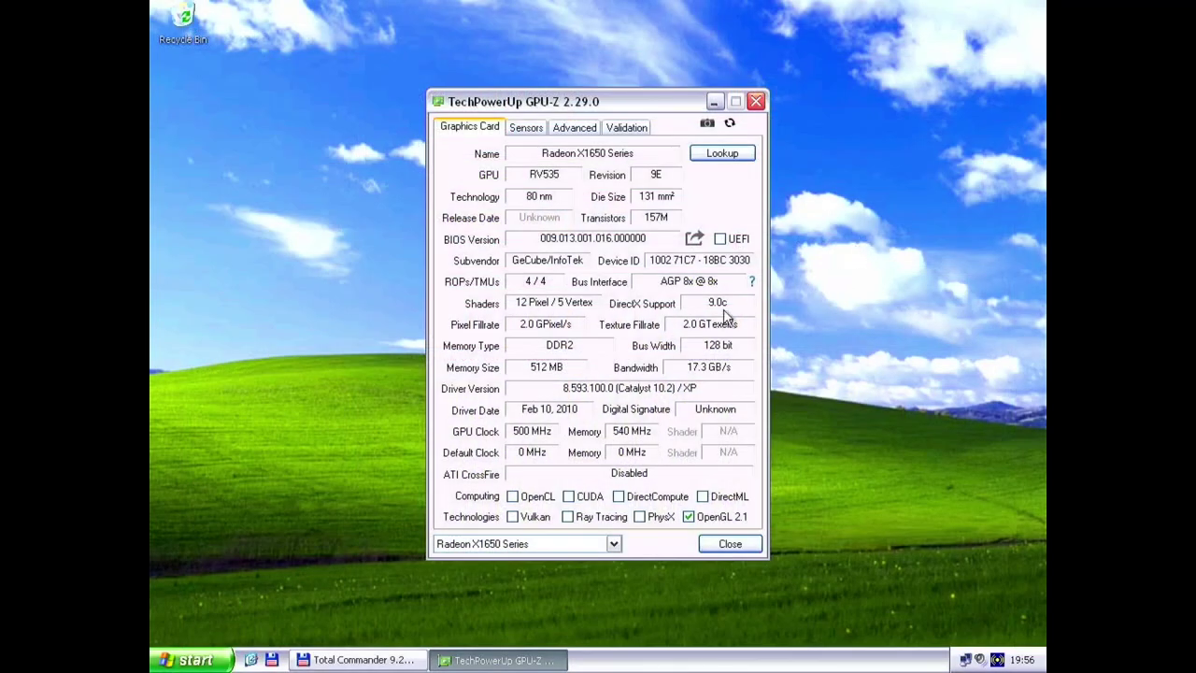
Step: Check the Radeon X1650's bus interface in GPU-Z, and run timedemo demo1 in the Doom 3 console
{"action": "mouse_move", "coordinate": [690, 292]}
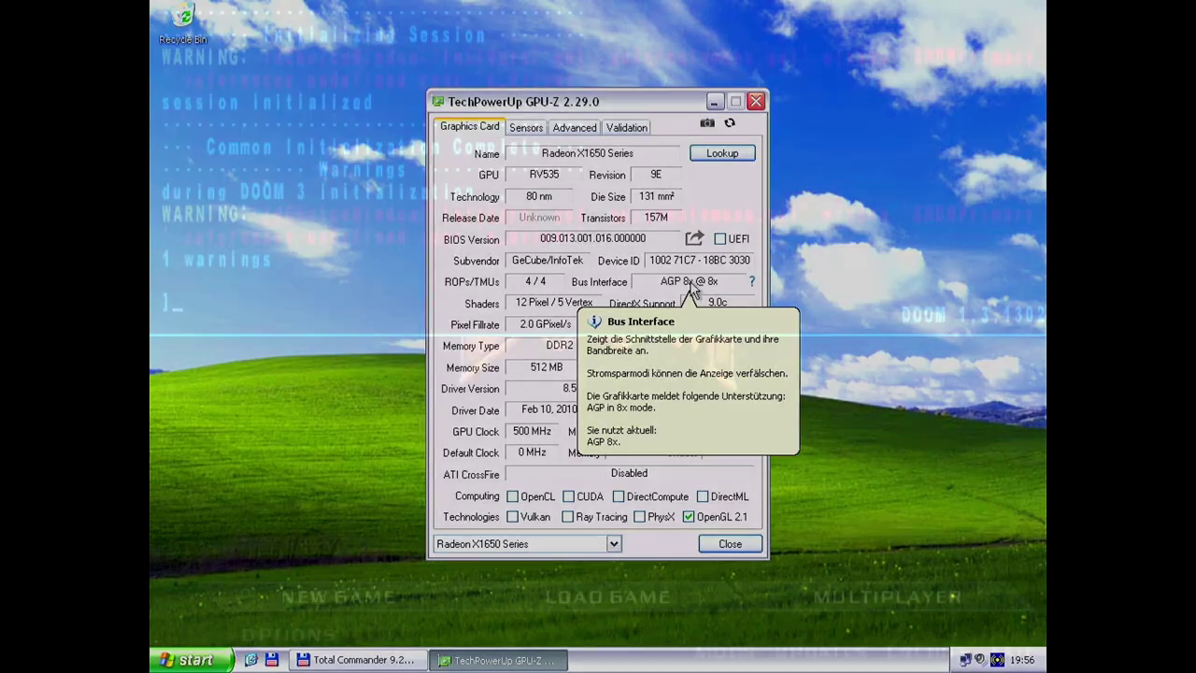
{"action": "type", "text": "timedemo demo"}
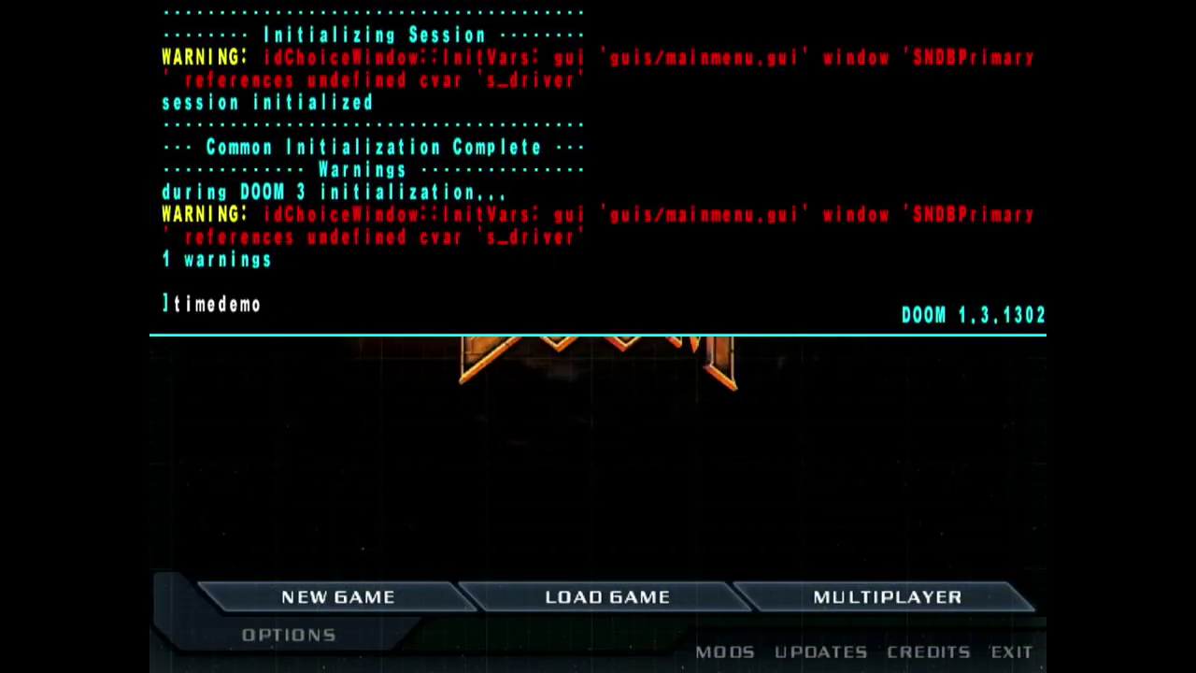
{"action": "type", "text": "1"}
{"action": "key", "text": "Return"}
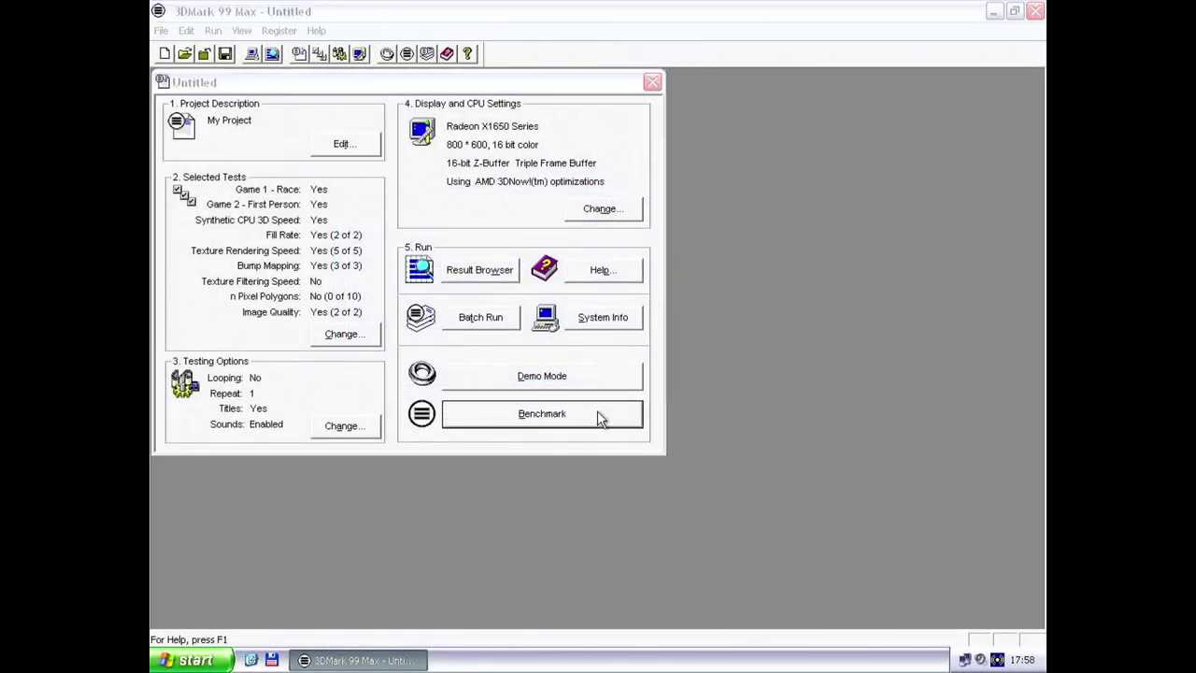
Step: Run the 3DMark 99 Max and 3DMark2001 SE benchmarks on the Radeon X1650 Series card
{"action": "left_click", "coordinate": [599, 416]}
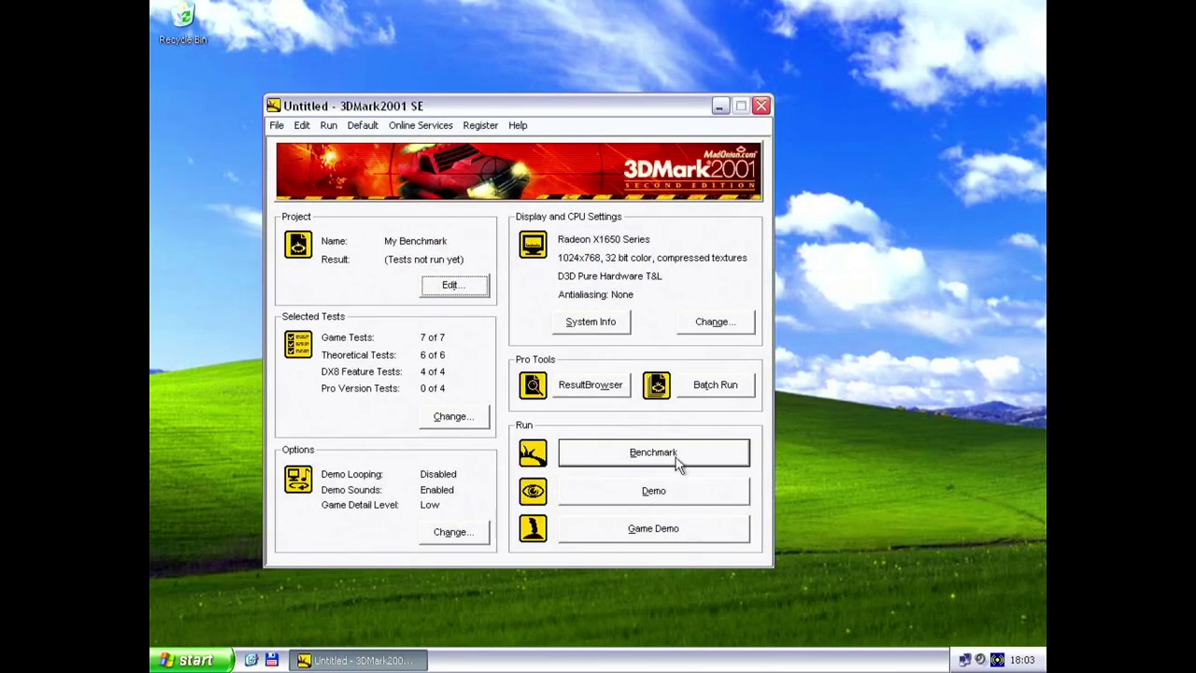
{"action": "left_click", "coordinate": [654, 452]}
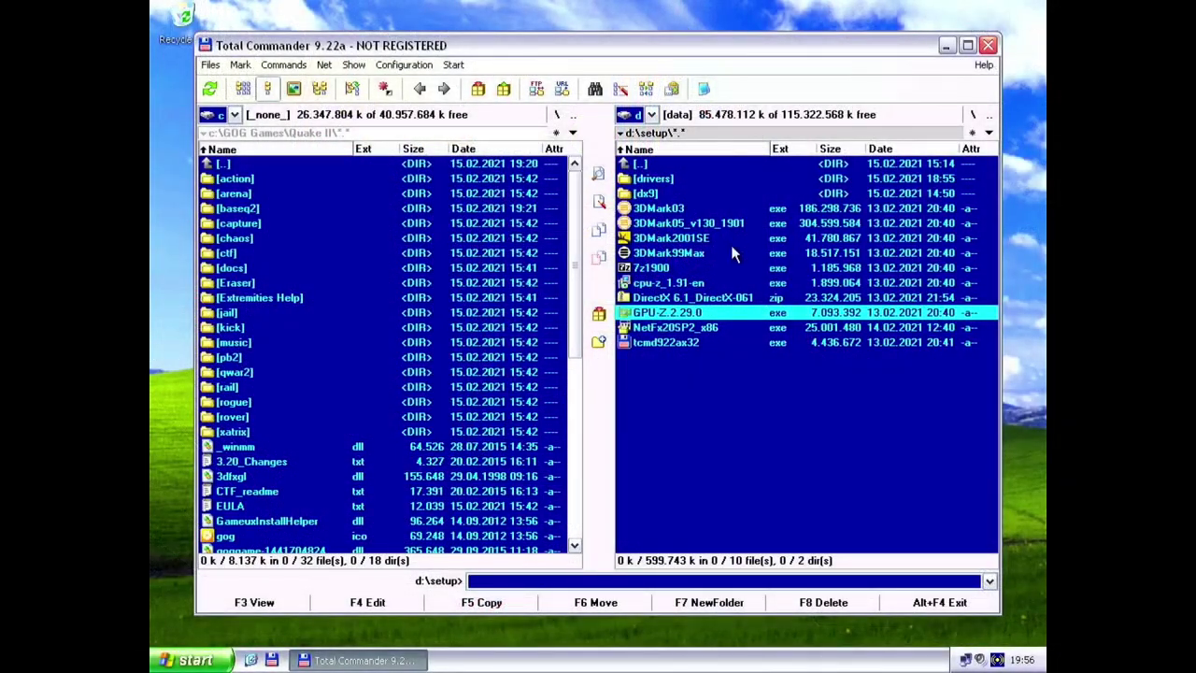
Step: Launch GPU-Z.2.29.0 from the d:\setup folder in Total Commander
{"action": "double_click", "coordinate": [739, 316]}
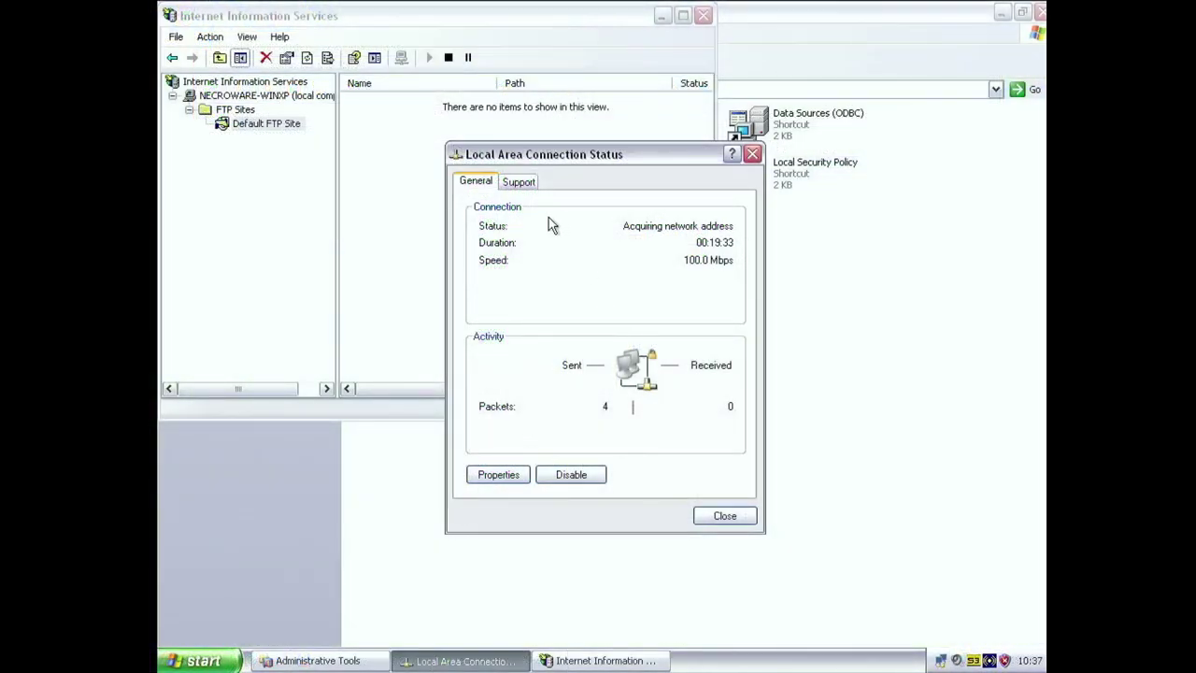
Step: Inspect the Local Area Connection's adapter properties, support information and network details, and close the status window
{"action": "left_click", "coordinate": [499, 474]}
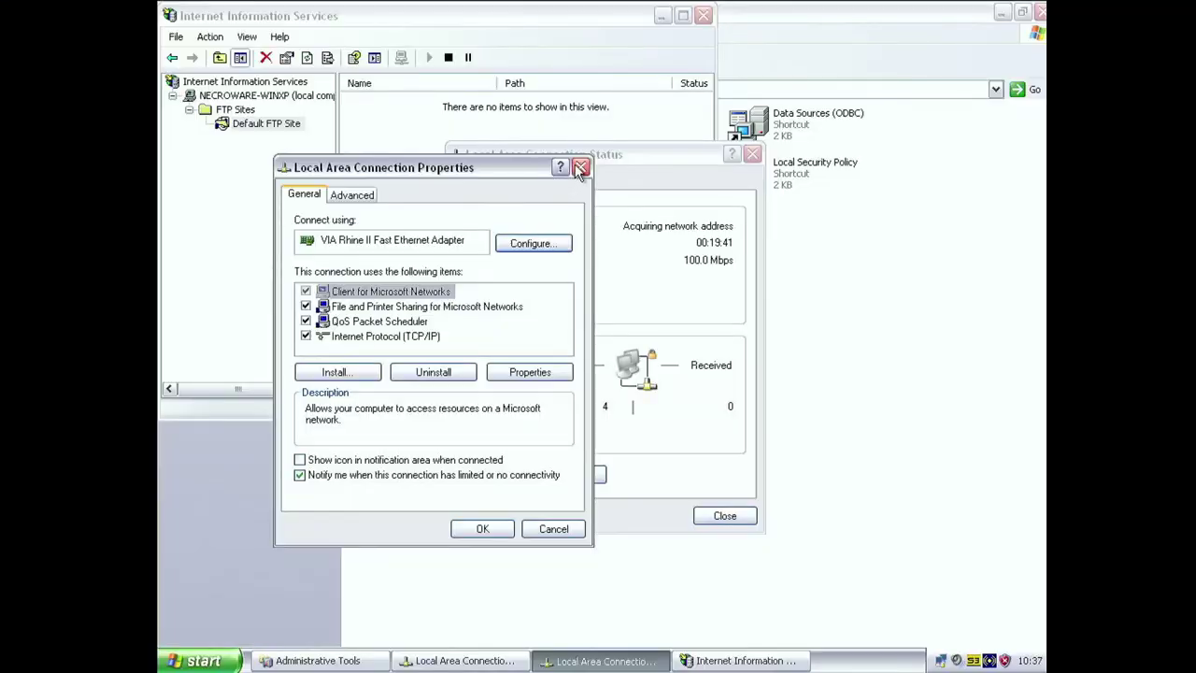
{"action": "left_click", "coordinate": [580, 168]}
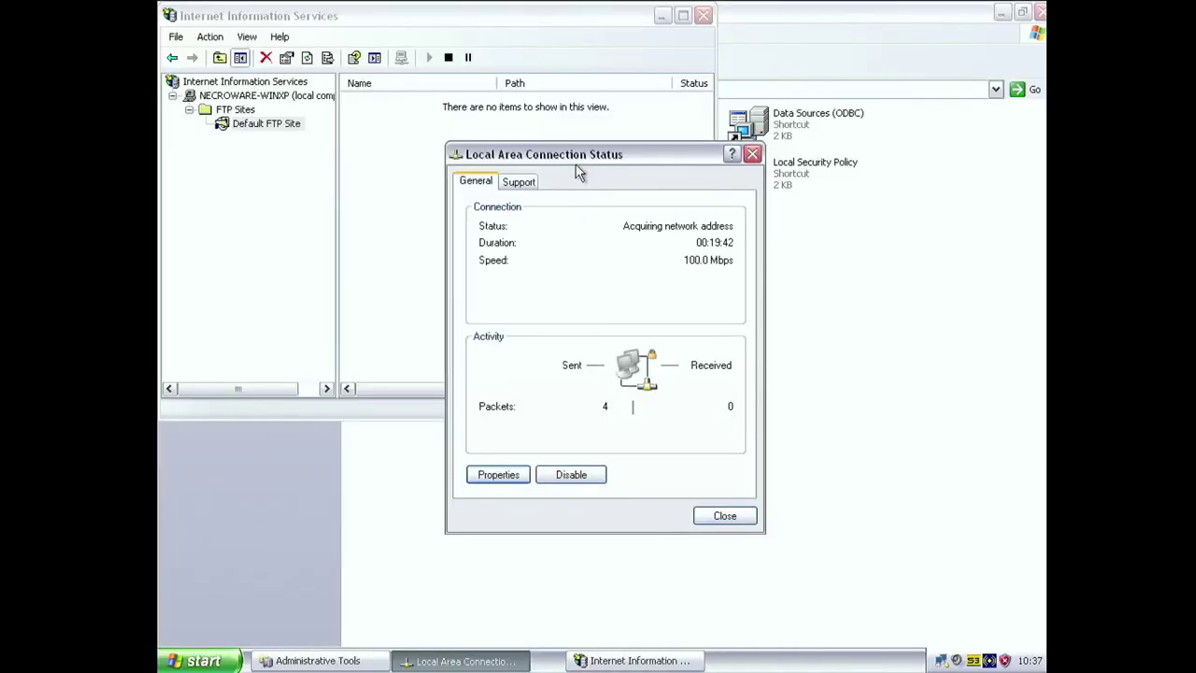
{"action": "left_click", "coordinate": [519, 182]}
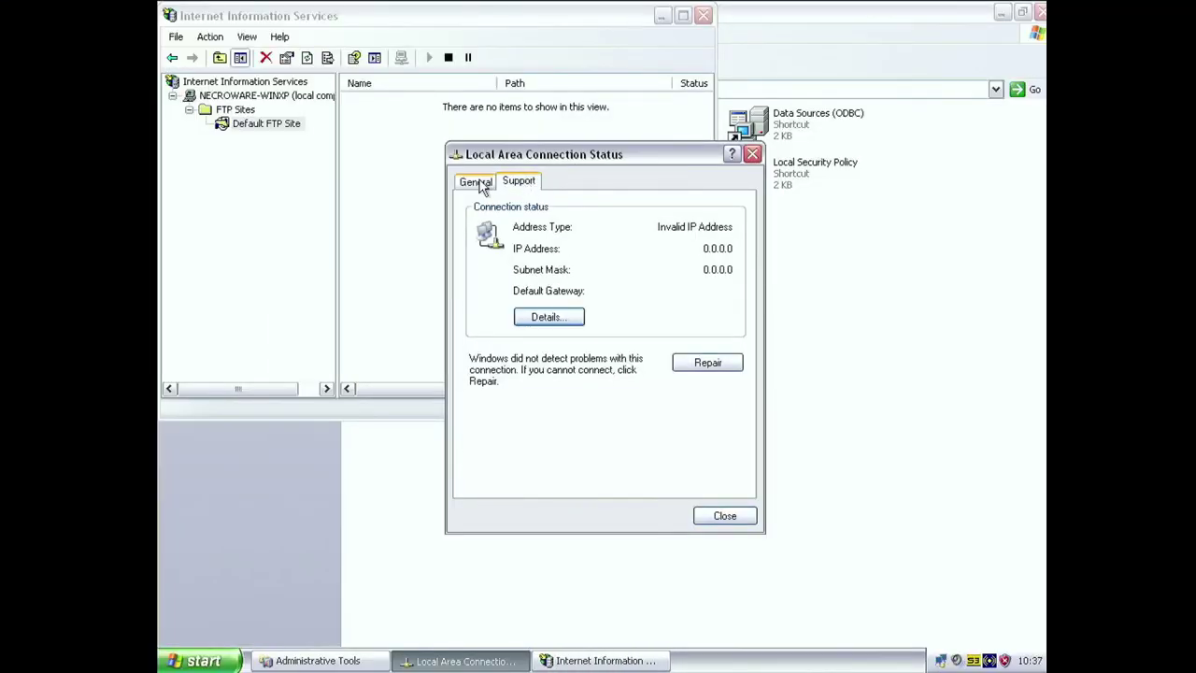
{"action": "left_click", "coordinate": [475, 183]}
{"action": "left_click", "coordinate": [516, 183]}
{"action": "left_click", "coordinate": [547, 317]}
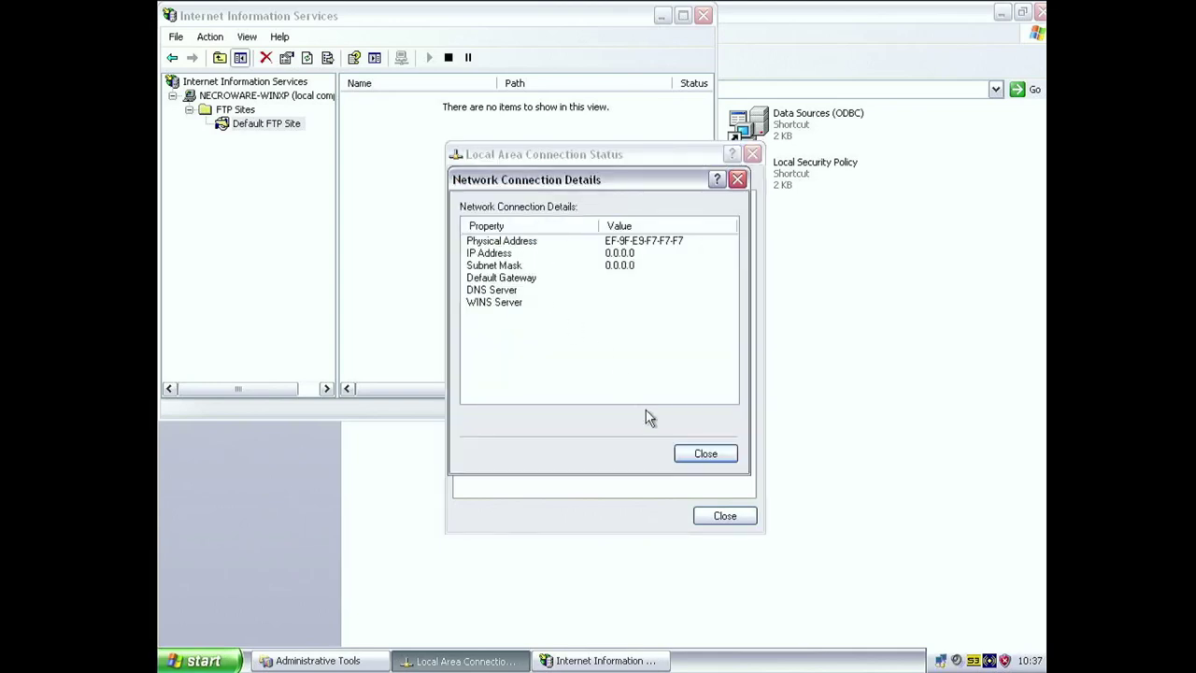
{"action": "left_click", "coordinate": [704, 455]}
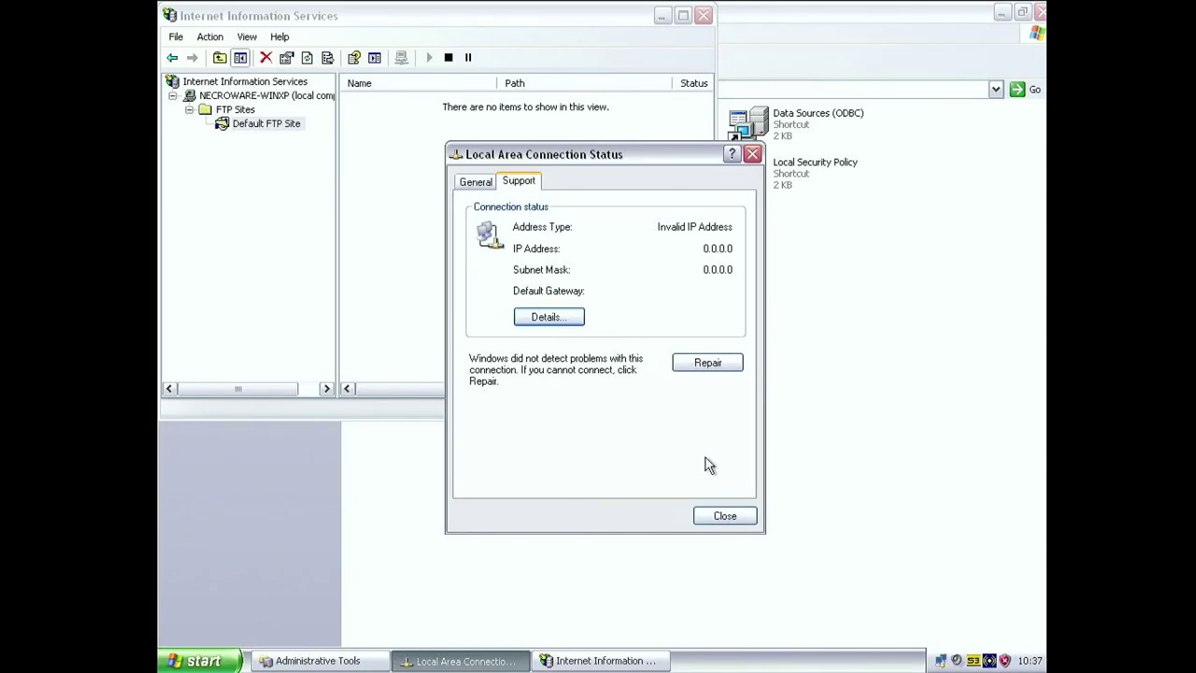
{"action": "left_click", "coordinate": [725, 516]}
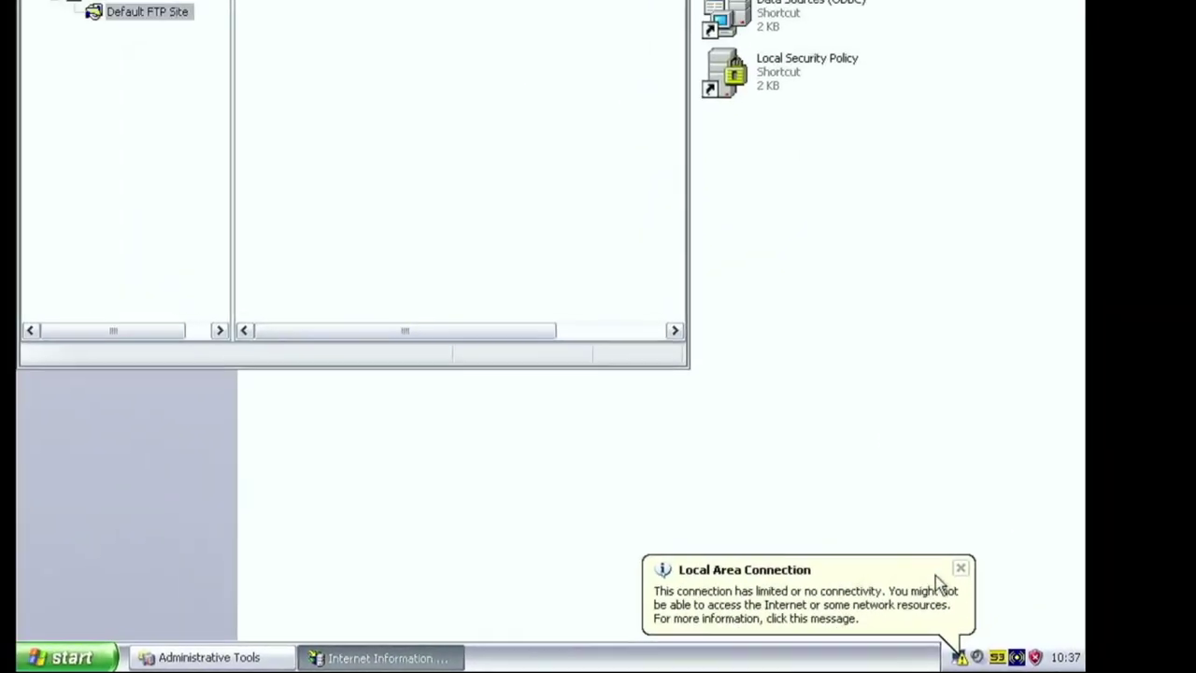
Step: Reopen the Local Area Connection status, view the connectivity problem information and start a repair
{"action": "left_click", "coordinate": [943, 606]}
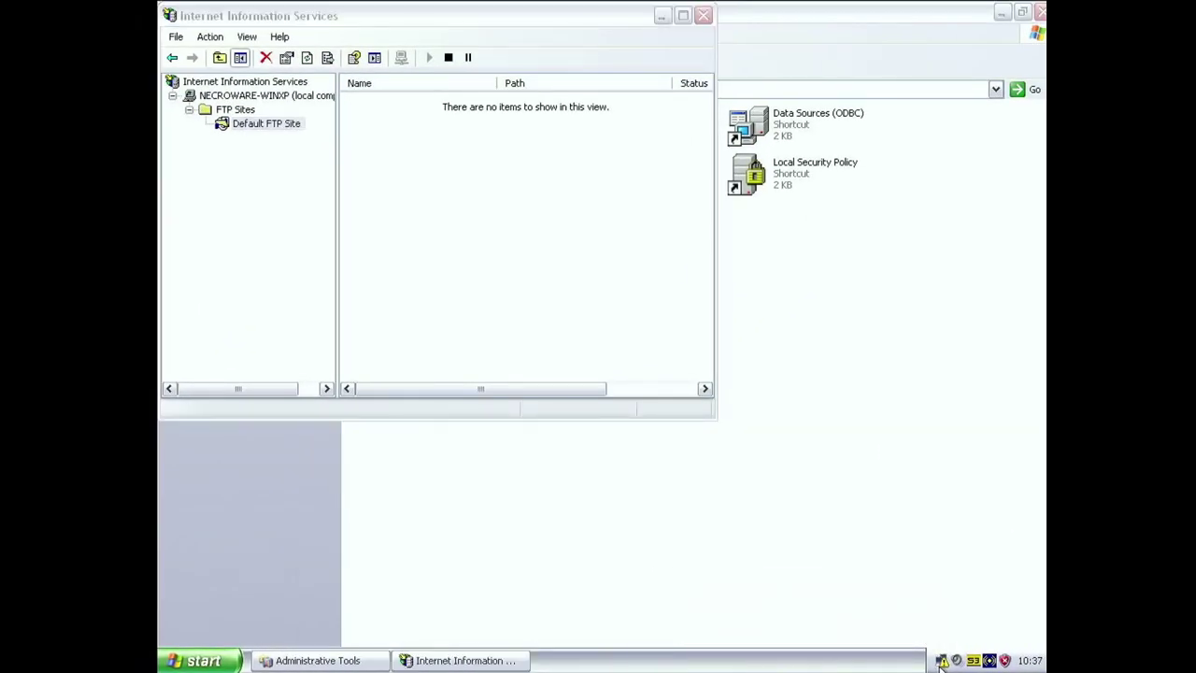
{"action": "double_click", "coordinate": [942, 660]}
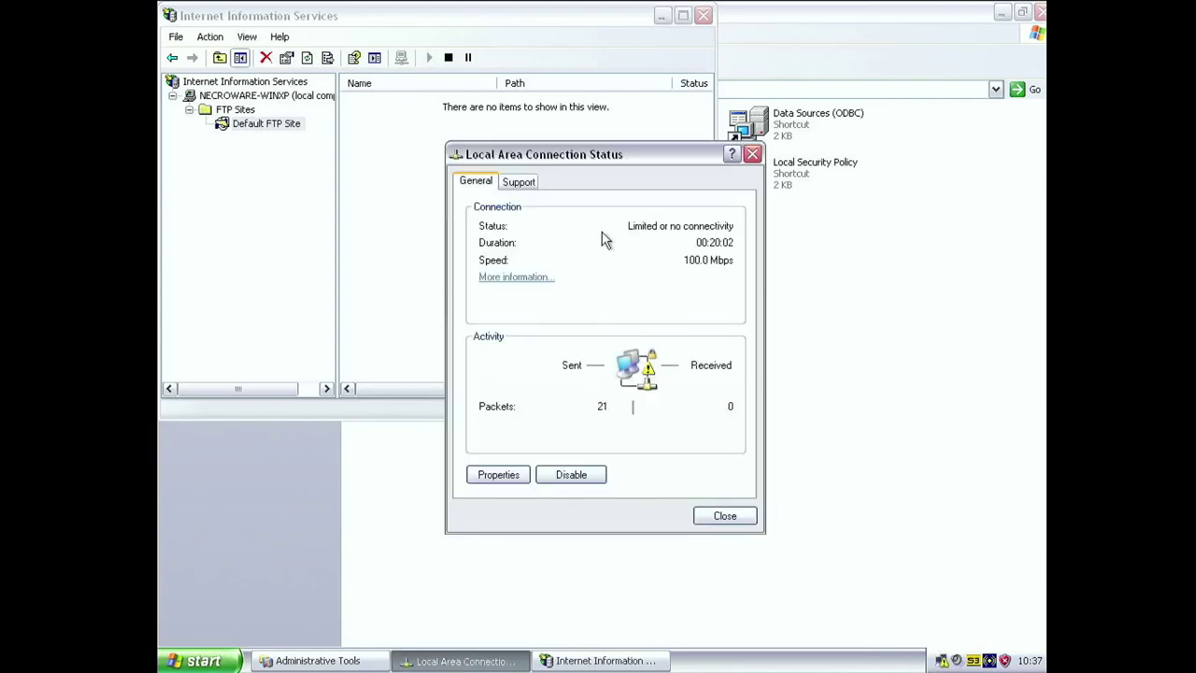
{"action": "left_click", "coordinate": [512, 278]}
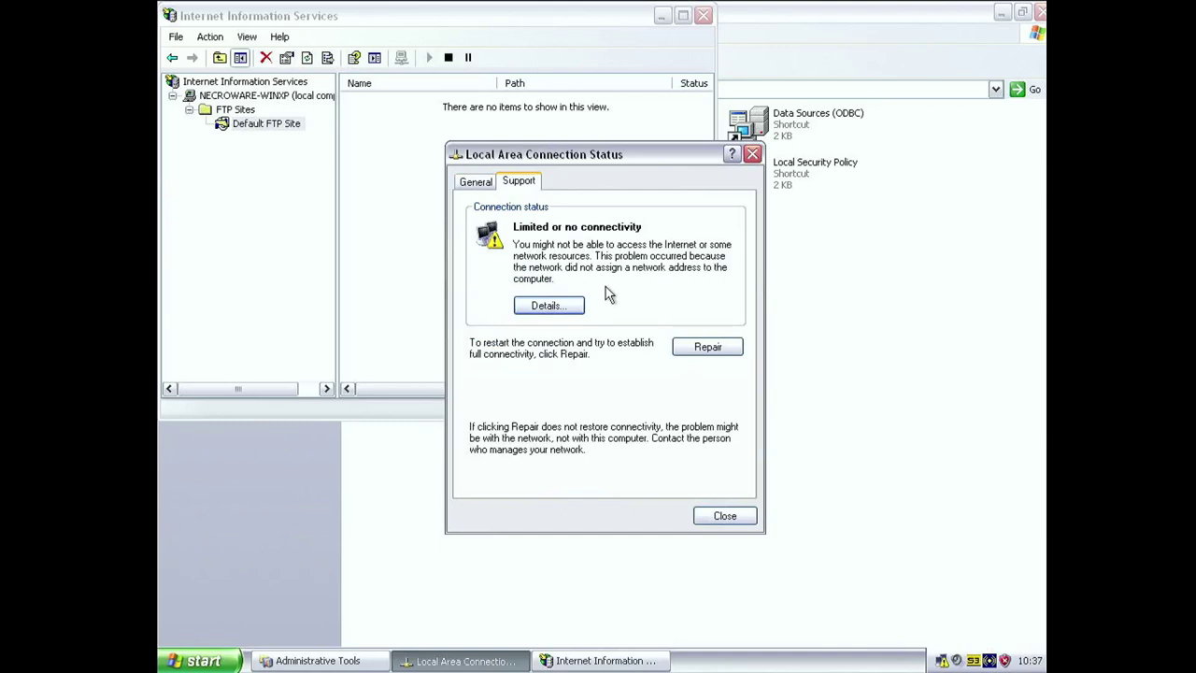
{"action": "left_click", "coordinate": [692, 351]}
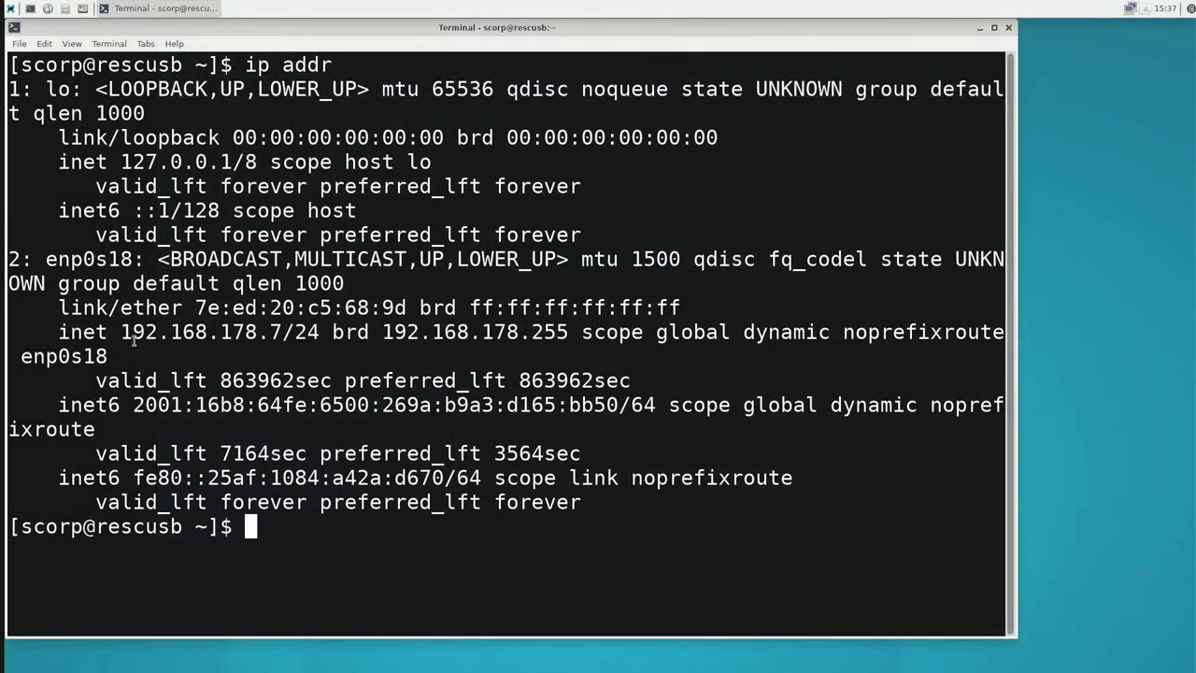
Step: In the Linux terminal, highlight the enp0s18 IPv4 address and list the PCI devices with lspci
{"action": "left_click_drag", "start_coordinate": [124, 331], "coordinate": [327, 333]}
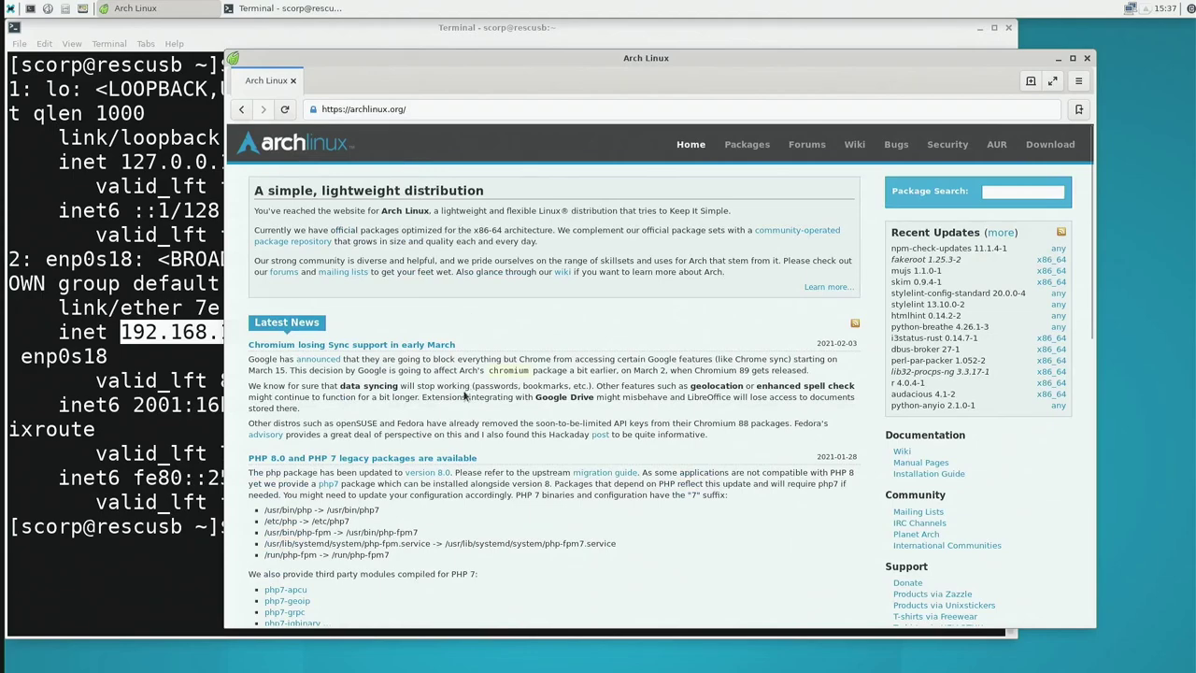
{"action": "type", "text": "ls"}
{"action": "type", "text": "pci"}
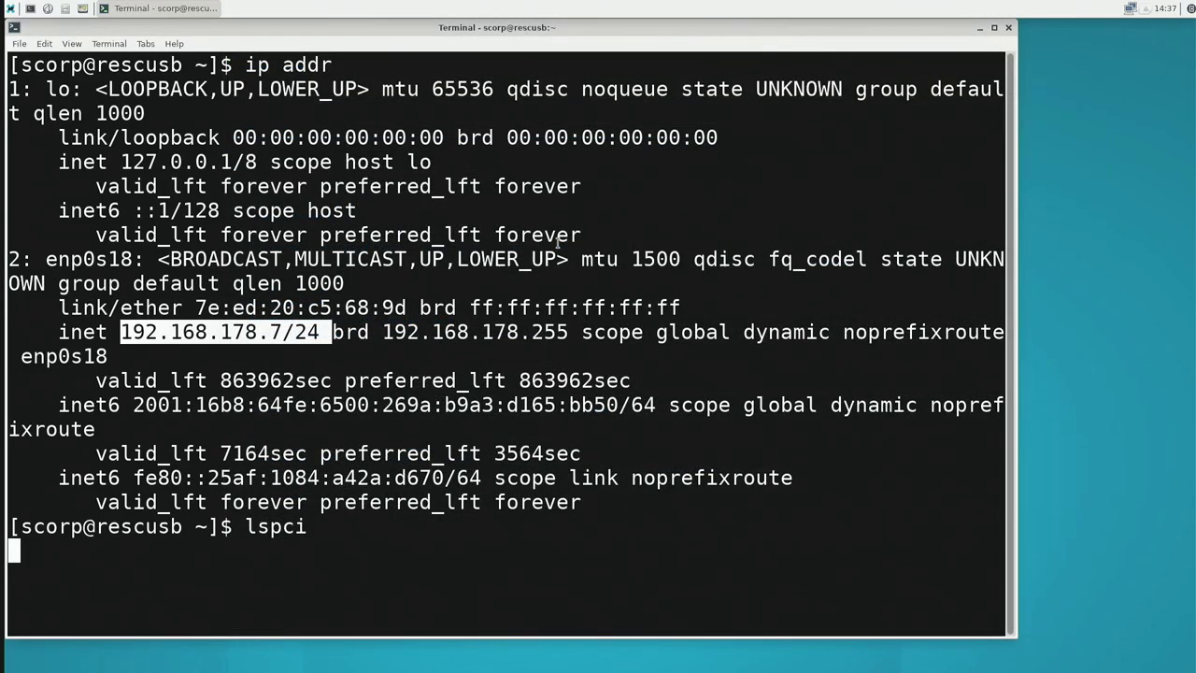
{"action": "left_click_drag", "start_coordinate": [249, 529], "coordinate": [83, 529]}
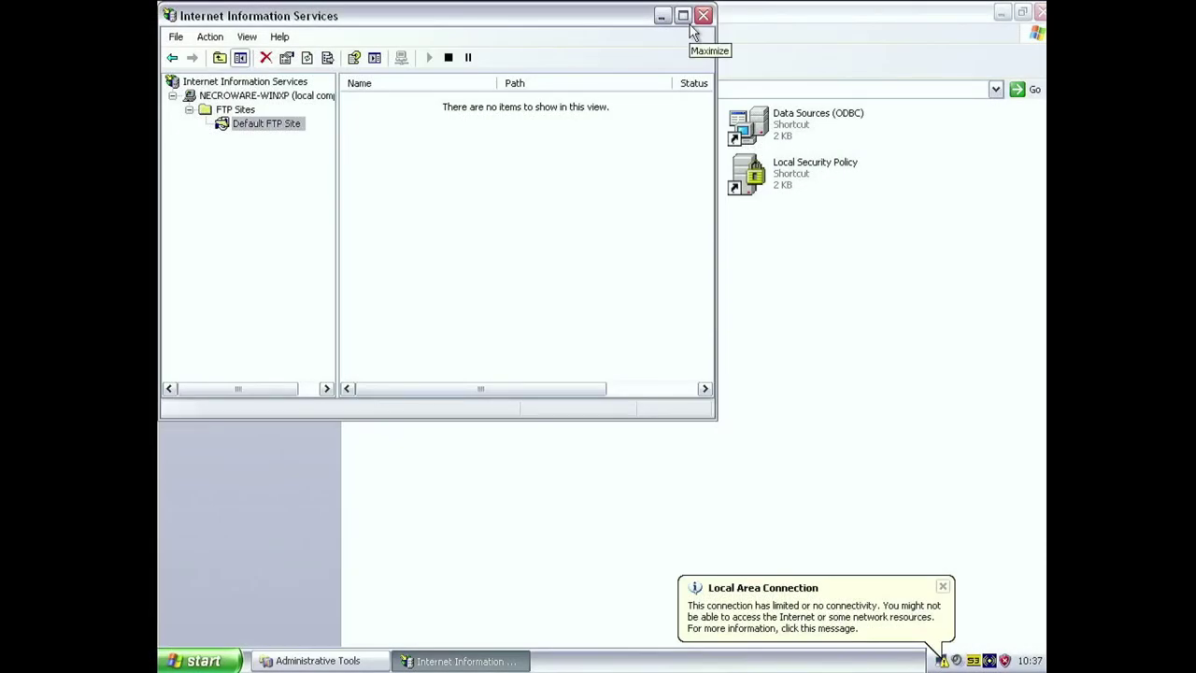
Step: Back in Windows XP, dismiss the connectivity notification and repair the Local Area Connection from its status information
{"action": "left_click", "coordinate": [942, 587]}
{"action": "double_click", "coordinate": [942, 661]}
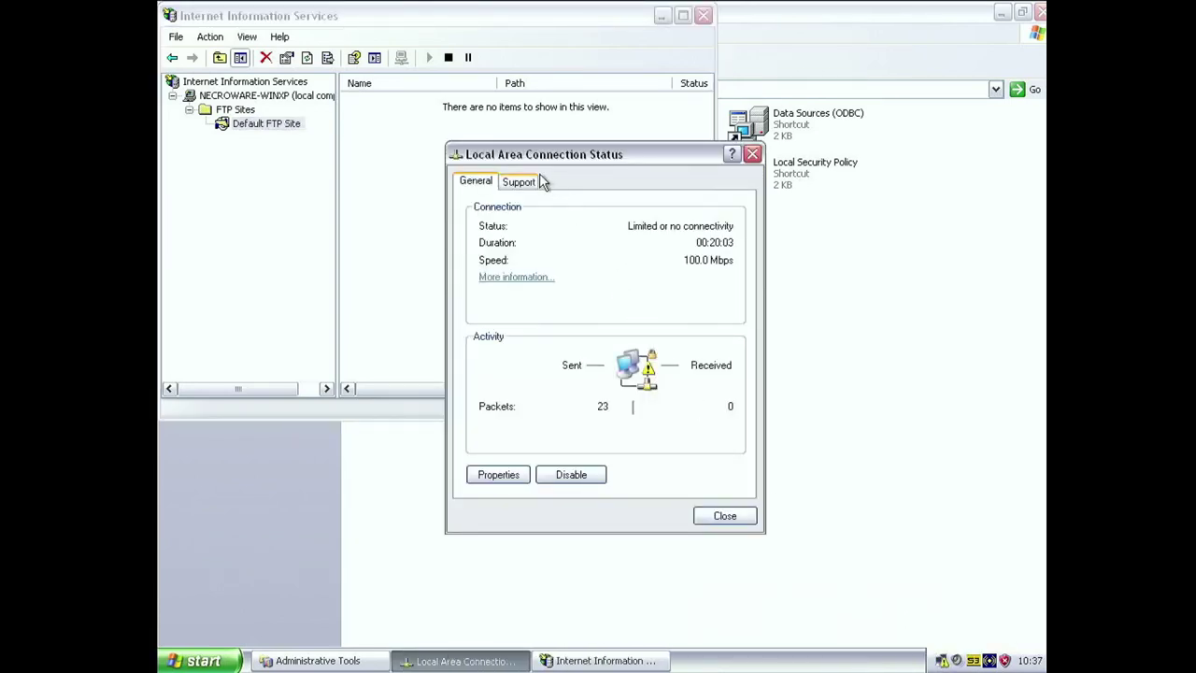
{"action": "left_click", "coordinate": [513, 276]}
{"action": "left_click", "coordinate": [704, 347]}
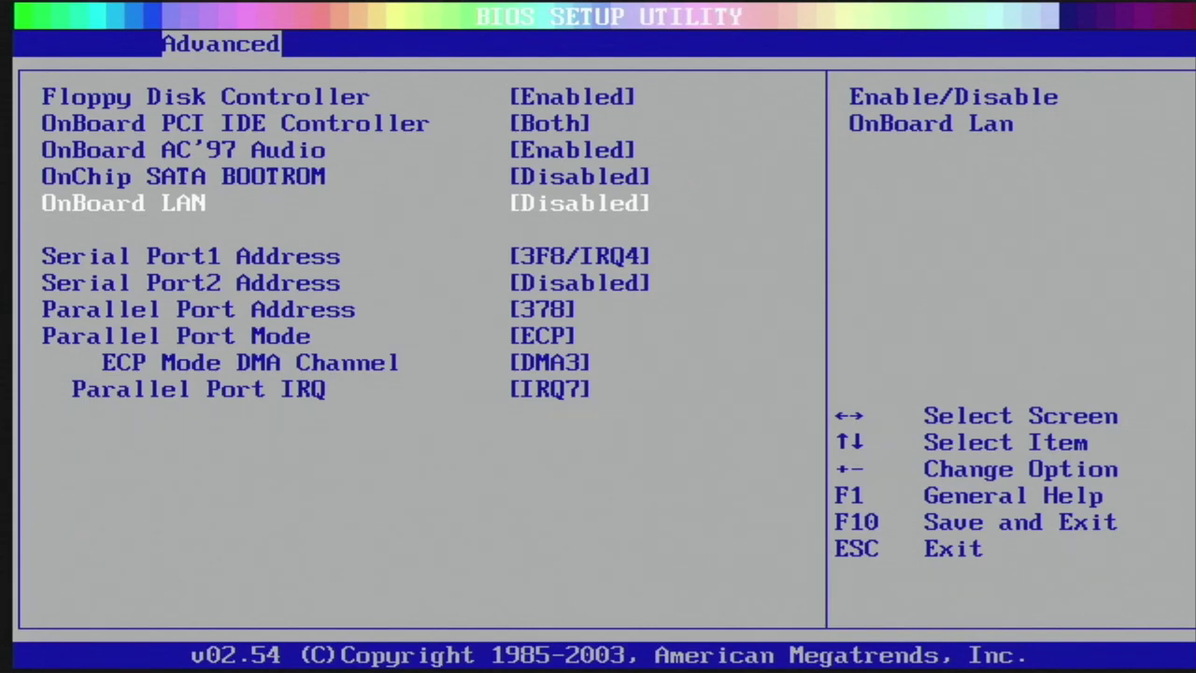
{"action": "key", "text": "Up"}
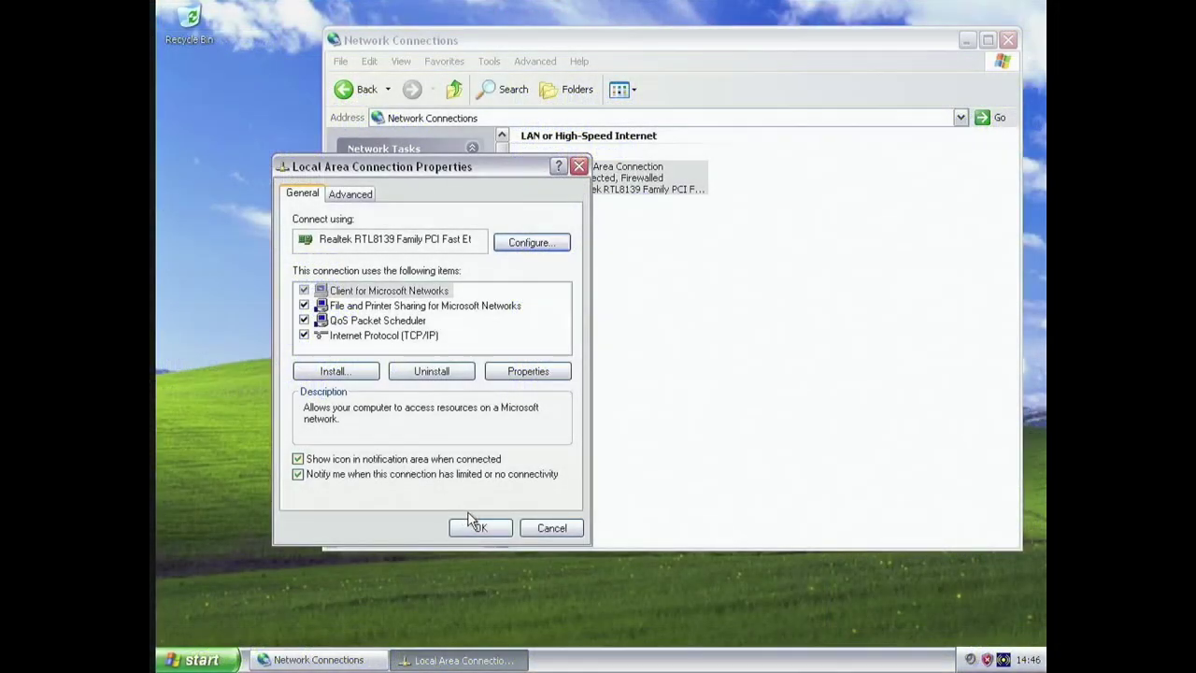
Step: Accept the Local Area Connection properties, dismiss the connection notification and open the connection's status
{"action": "left_click", "coordinate": [476, 527]}
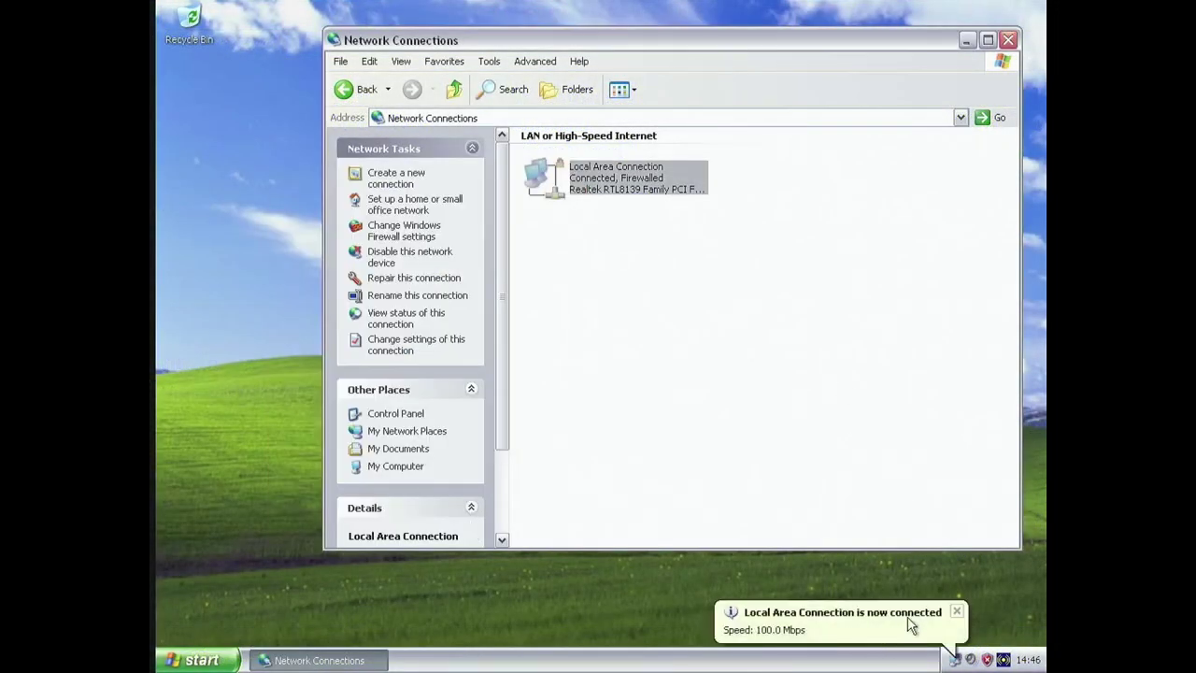
{"action": "left_click", "coordinate": [957, 614]}
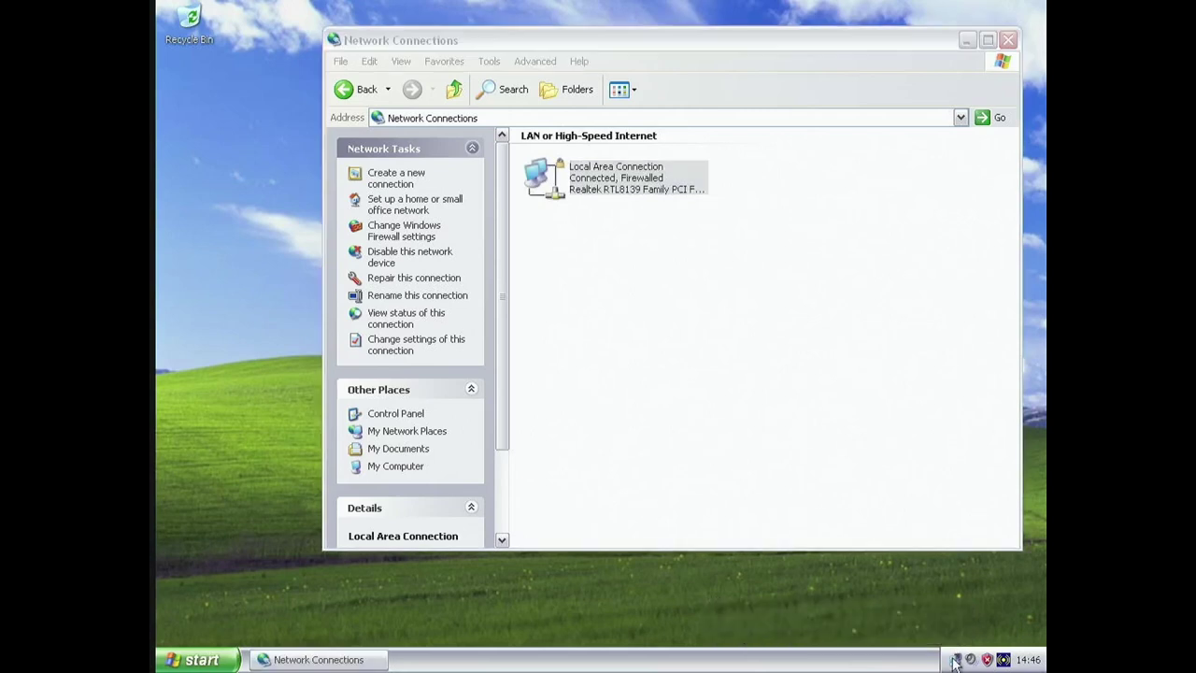
{"action": "double_click", "coordinate": [954, 659]}
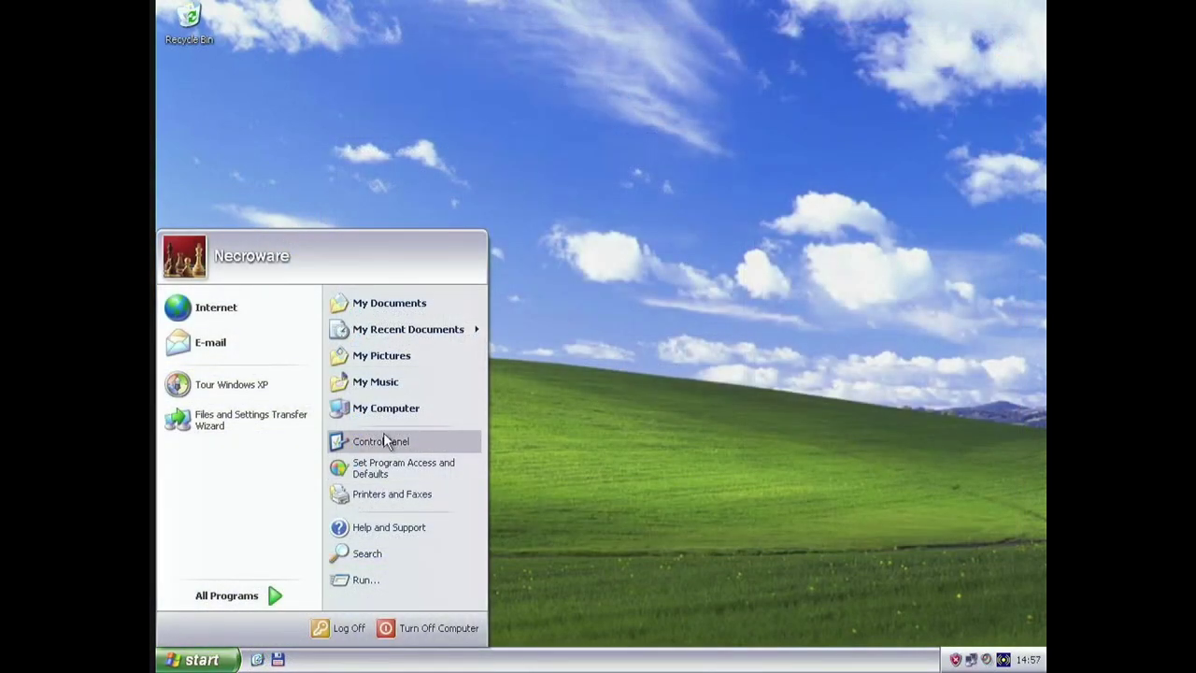
Step: Open the Windows Components Wizard from Add or Remove Programs in the Control Panel
{"action": "left_click", "coordinate": [383, 436]}
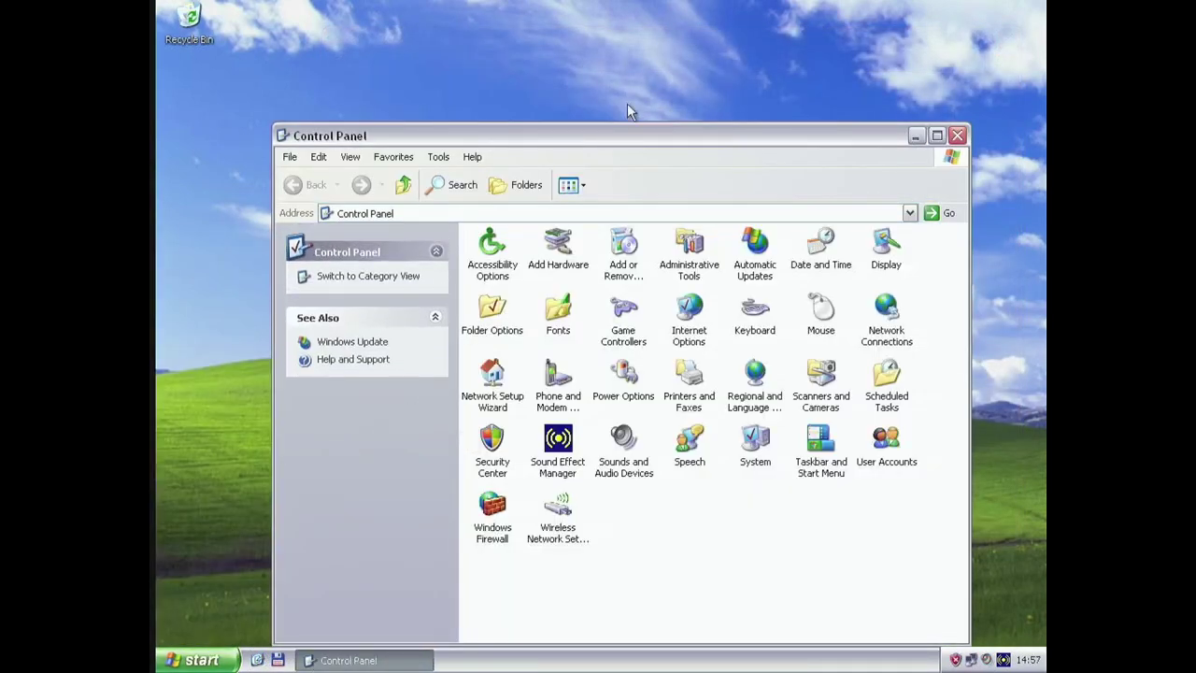
{"action": "left_click_drag", "start_coordinate": [620, 132], "coordinate": [596, 93]}
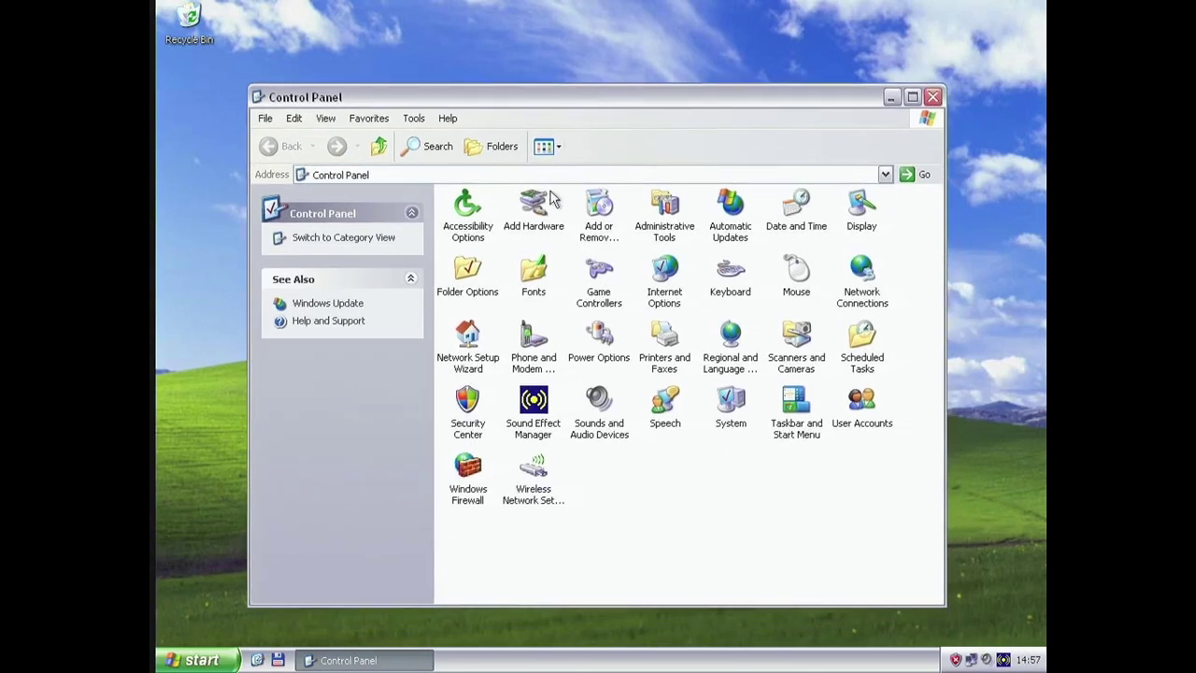
{"action": "double_click", "coordinate": [599, 207]}
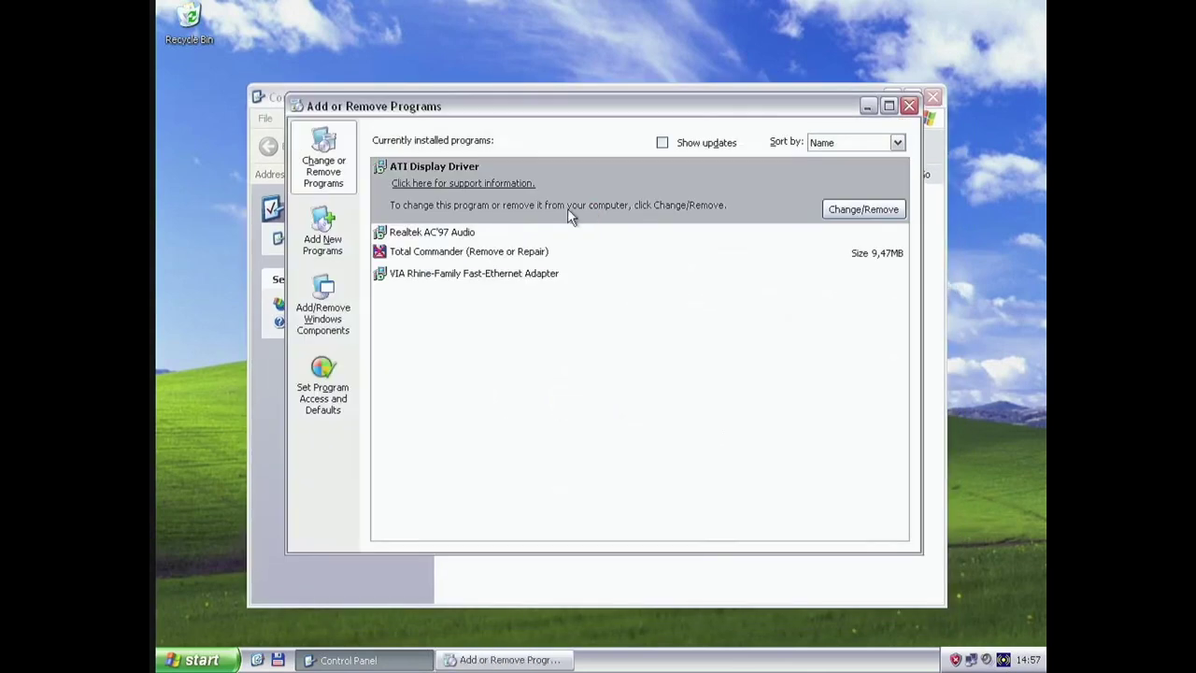
{"action": "left_click", "coordinate": [333, 304]}
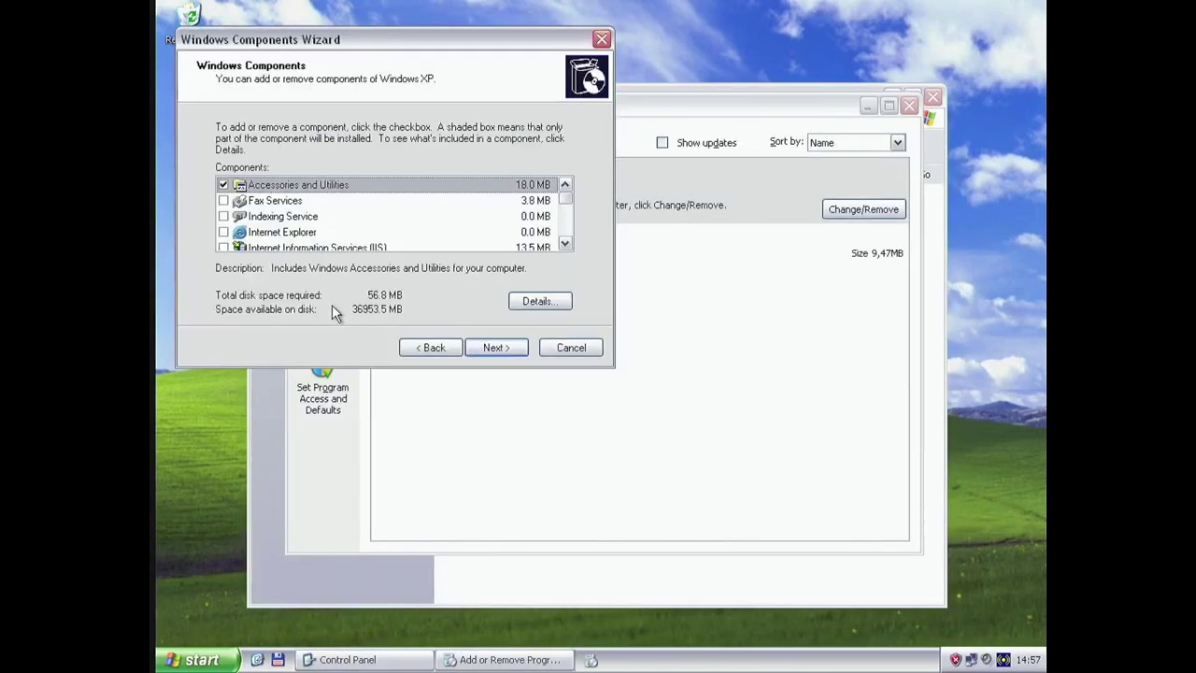
Step: Install the File Transfer Protocol (FTP) Service of Internet Information Services (IIS) and close Add or Remove Programs
{"action": "left_click", "coordinate": [565, 243]}
{"action": "left_click", "coordinate": [566, 243]}
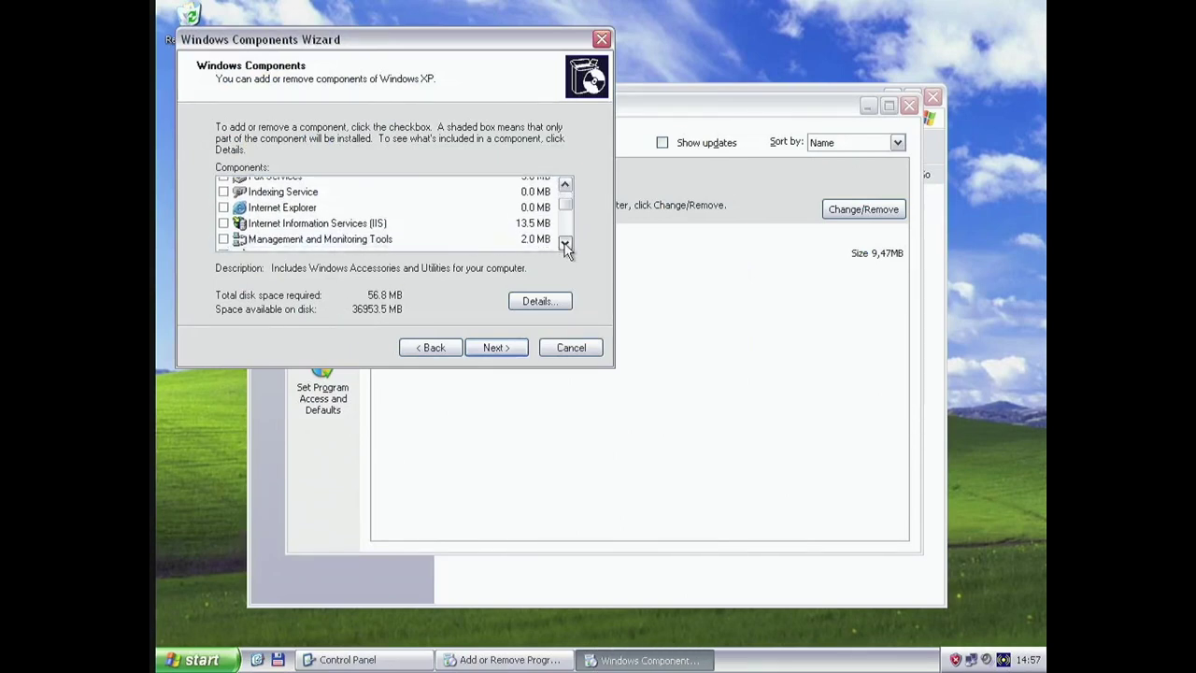
{"action": "double_click", "coordinate": [345, 216]}
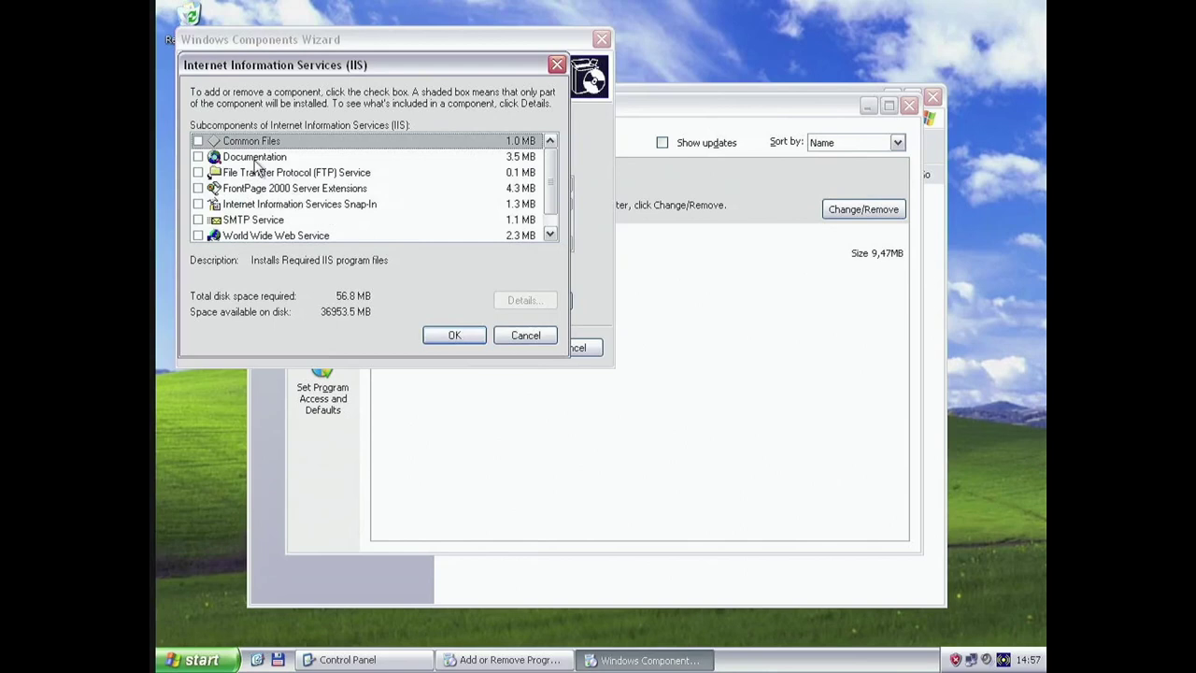
{"action": "left_click", "coordinate": [198, 173]}
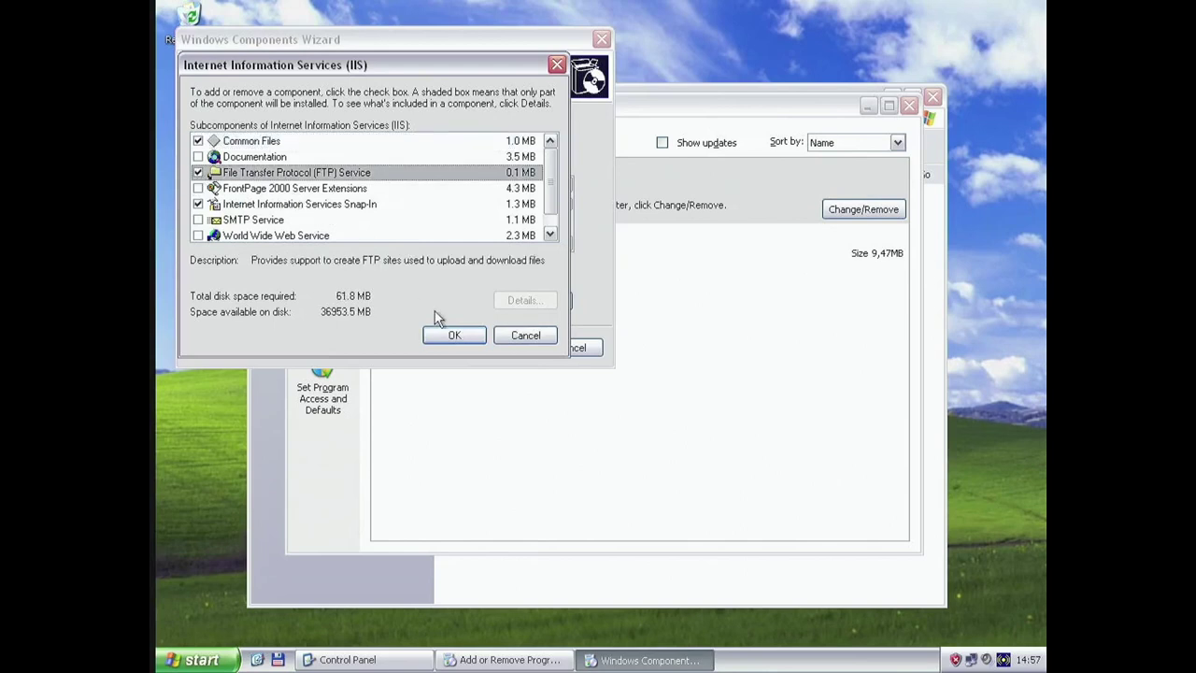
{"action": "left_click", "coordinate": [454, 333]}
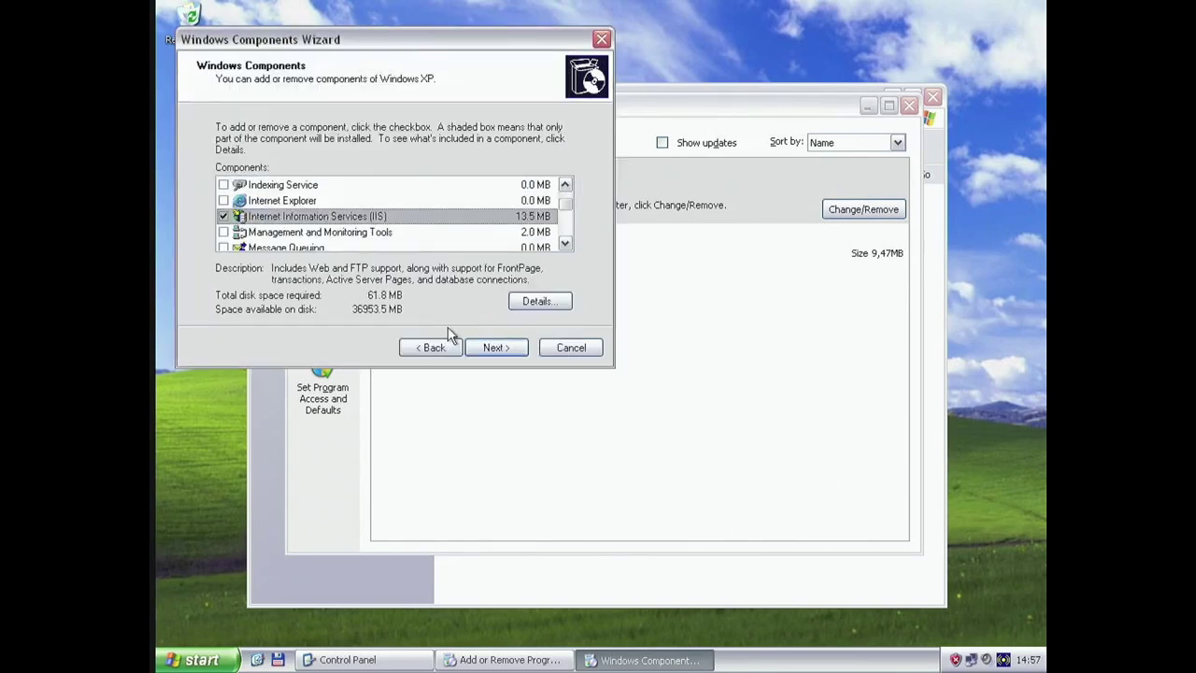
{"action": "left_click", "coordinate": [495, 347]}
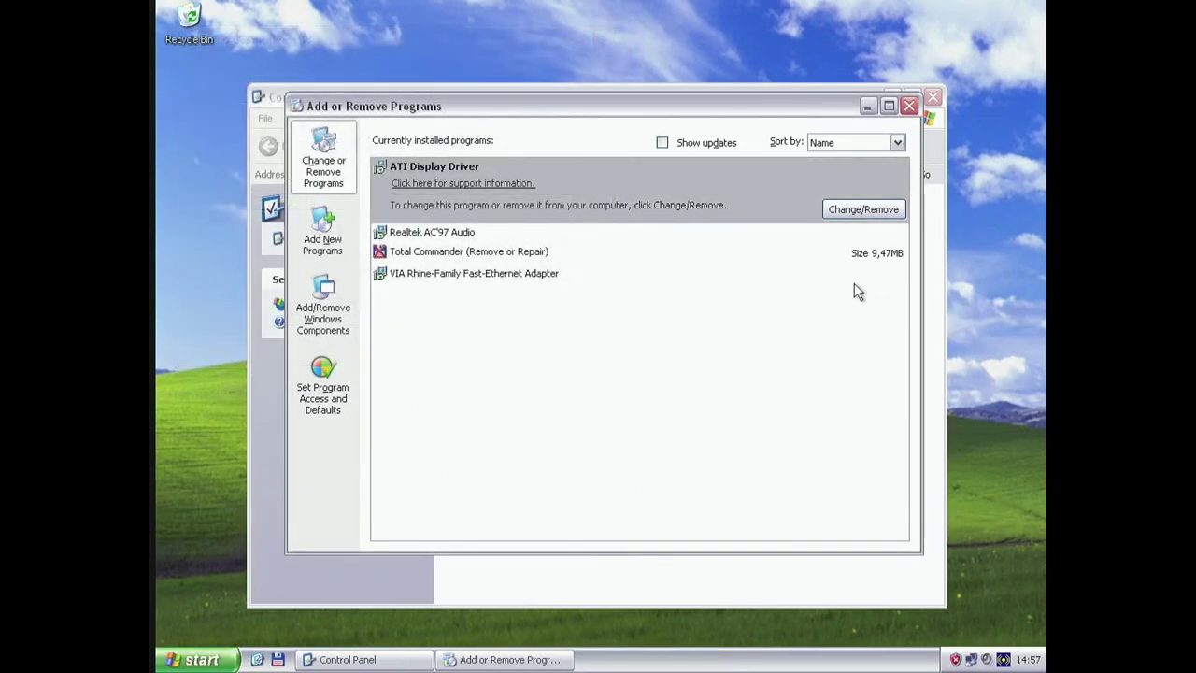
{"action": "left_click", "coordinate": [908, 105]}
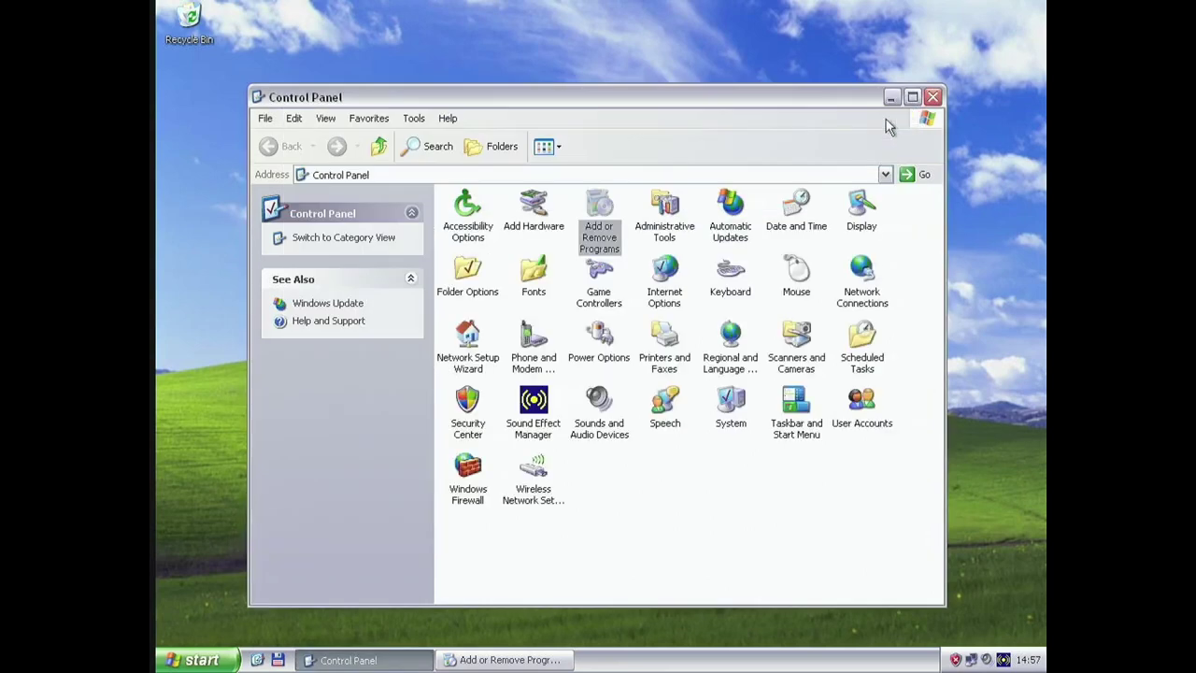
Step: Open Internet Information Services from the Administrative Tools and select the Default FTP Site under the local computer's FTP Sites
{"action": "double_click", "coordinate": [664, 231]}
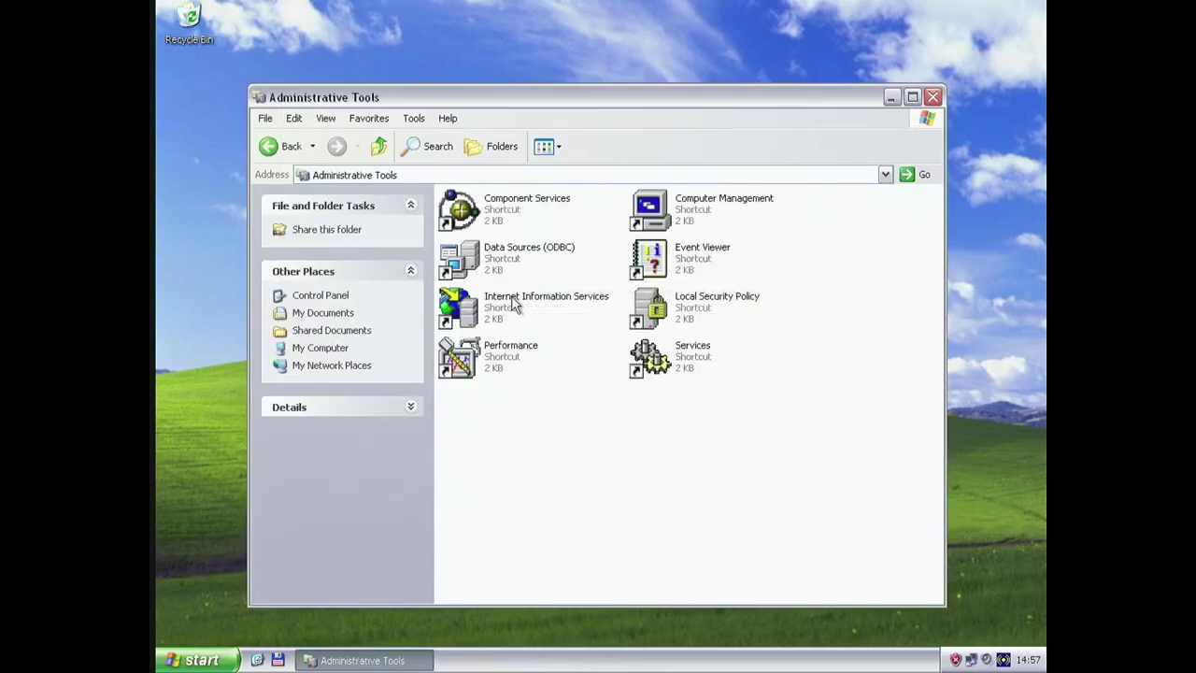
{"action": "double_click", "coordinate": [512, 308]}
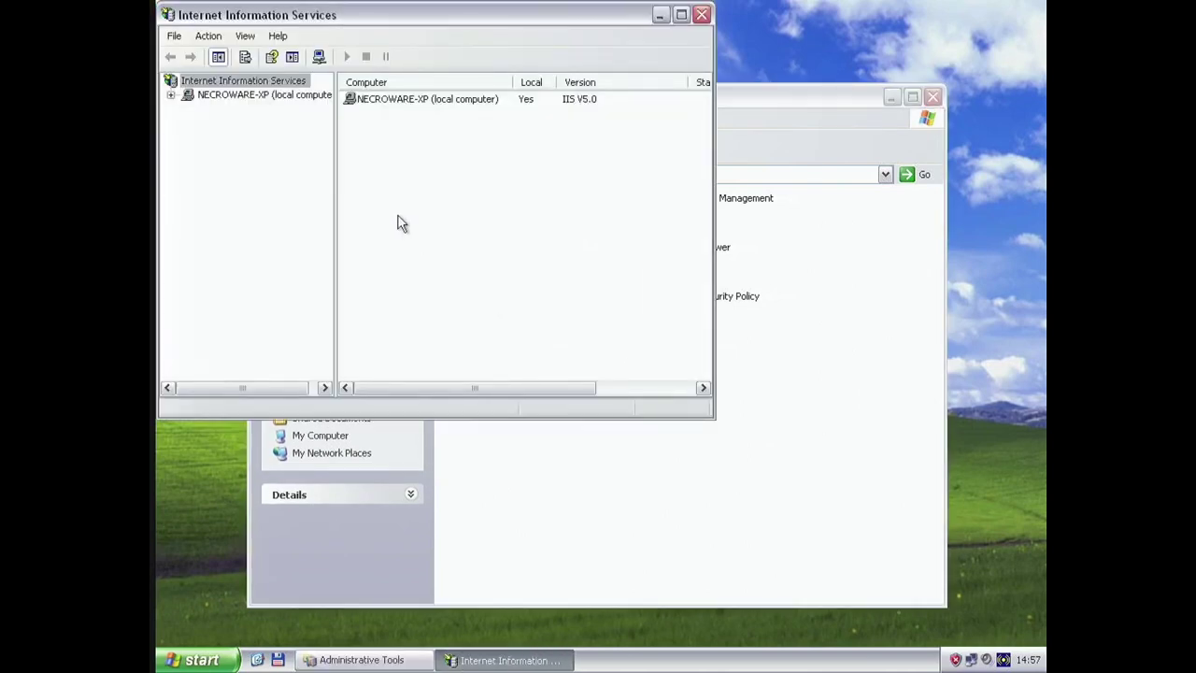
{"action": "left_click", "coordinate": [172, 96]}
{"action": "left_click", "coordinate": [186, 109]}
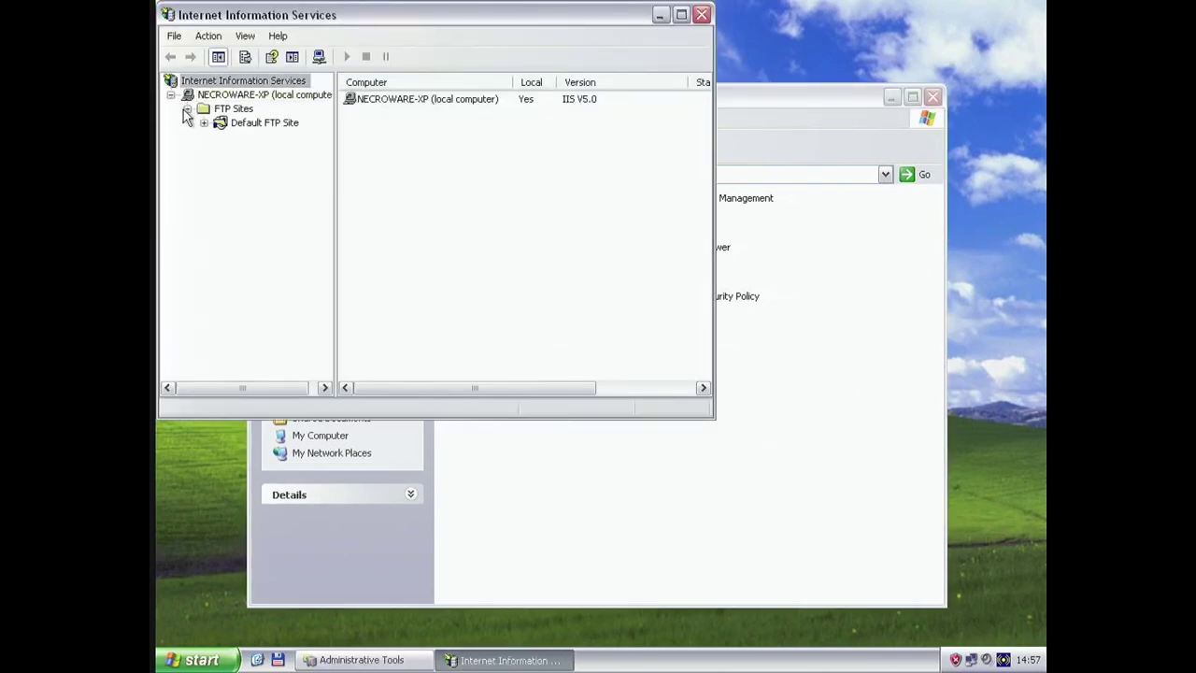
{"action": "left_click", "coordinate": [234, 129]}
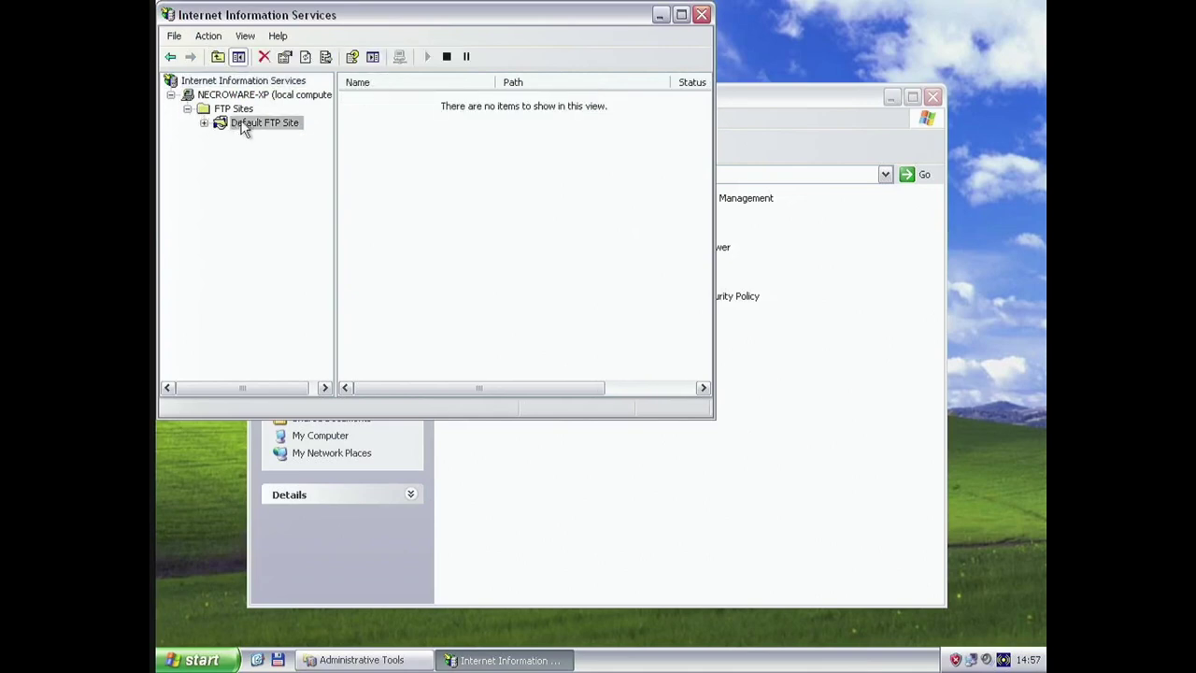
Step: In the Default FTP Site's home directory properties, choose the UNIX directory listing style and allow write access
{"action": "left_click", "coordinate": [284, 57]}
{"action": "left_click", "coordinate": [466, 58]}
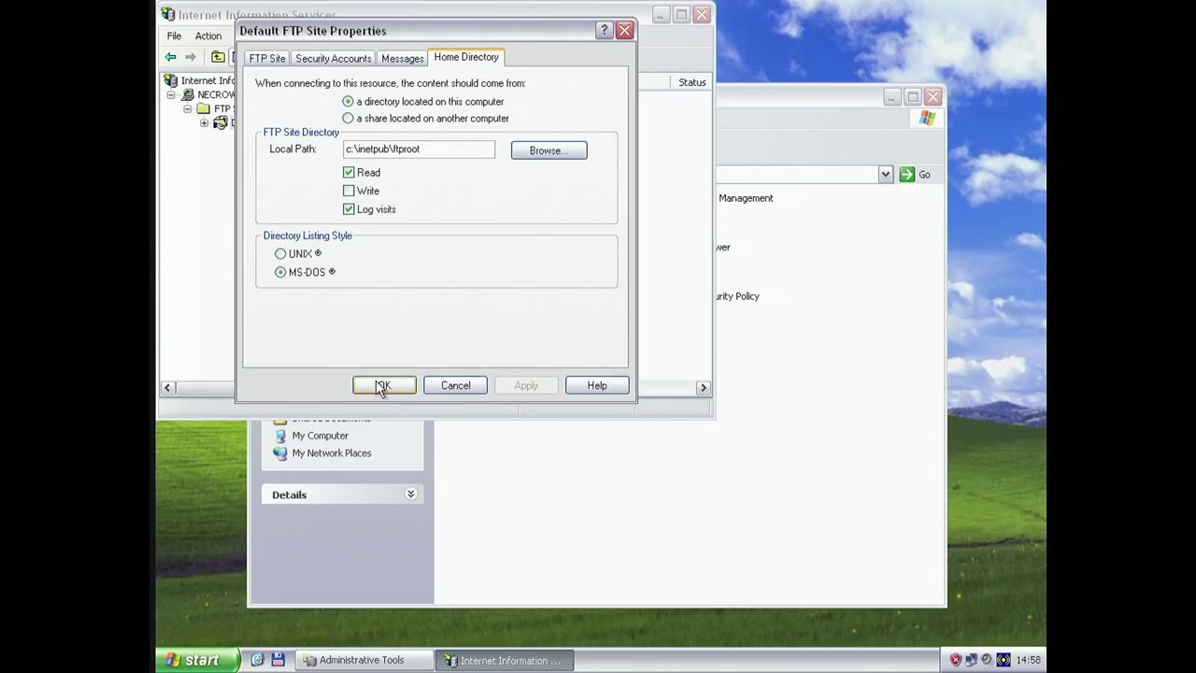
{"action": "left_click", "coordinate": [301, 254]}
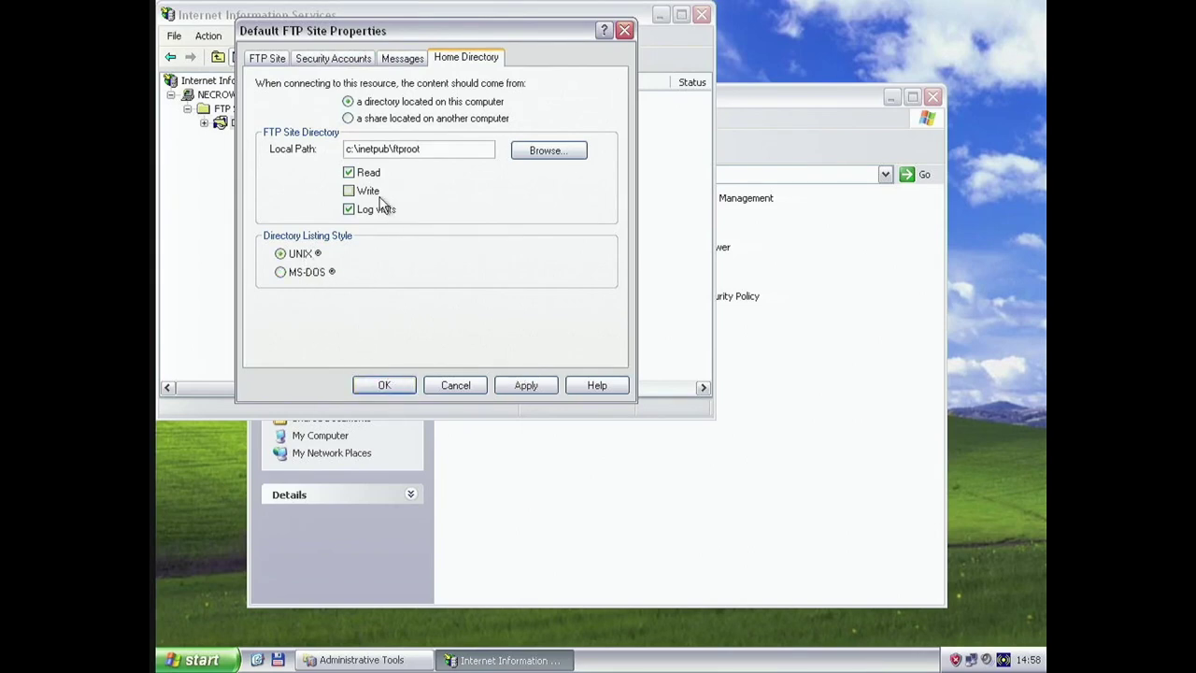
Step: Set the FTP site's local path to the D:\ftp folder and accept the site properties
{"action": "left_click", "coordinate": [528, 153]}
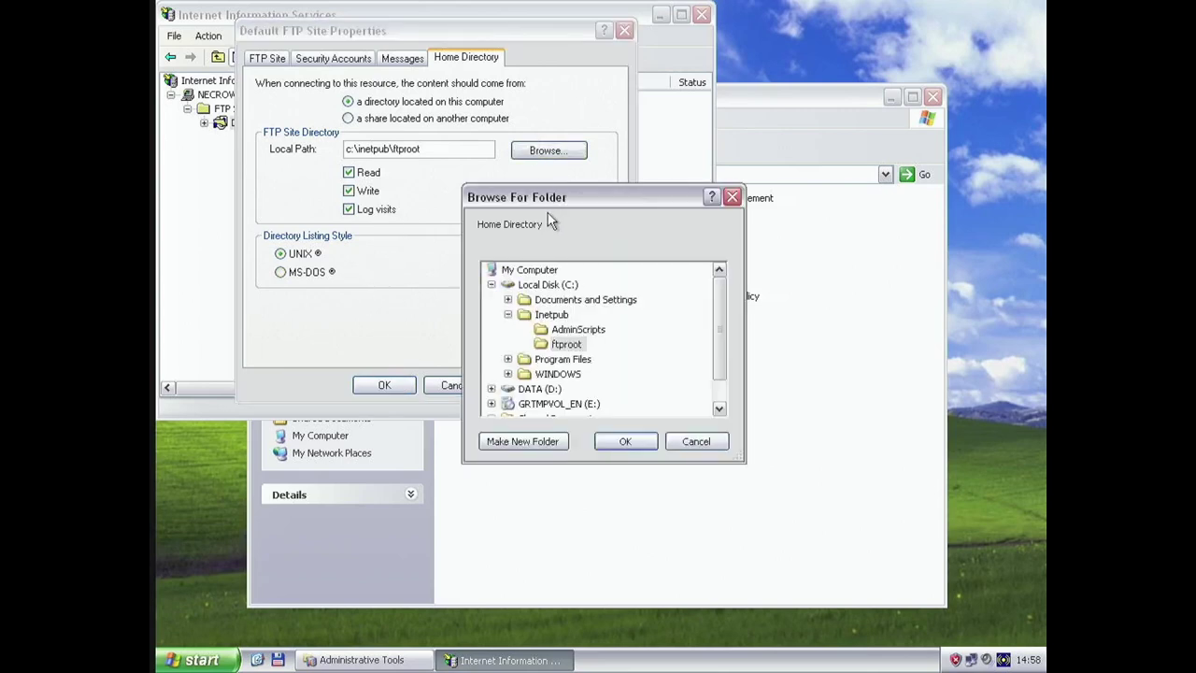
{"action": "left_click", "coordinate": [492, 284]}
{"action": "left_click", "coordinate": [492, 299]}
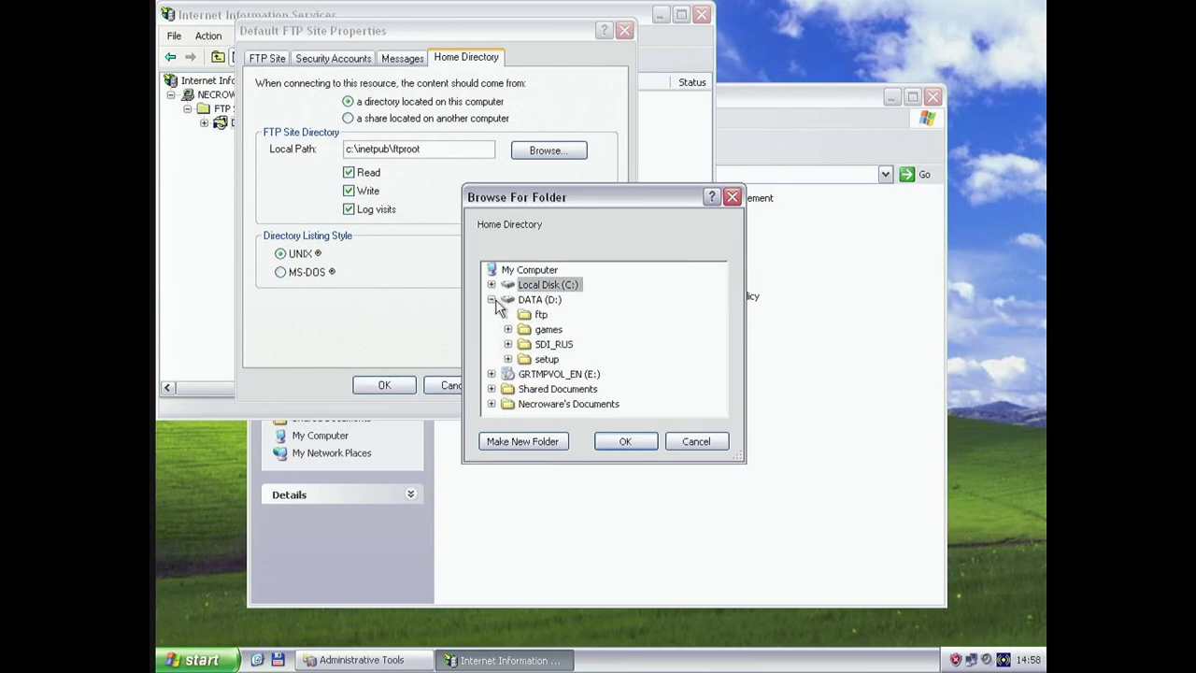
{"action": "left_click", "coordinate": [541, 314]}
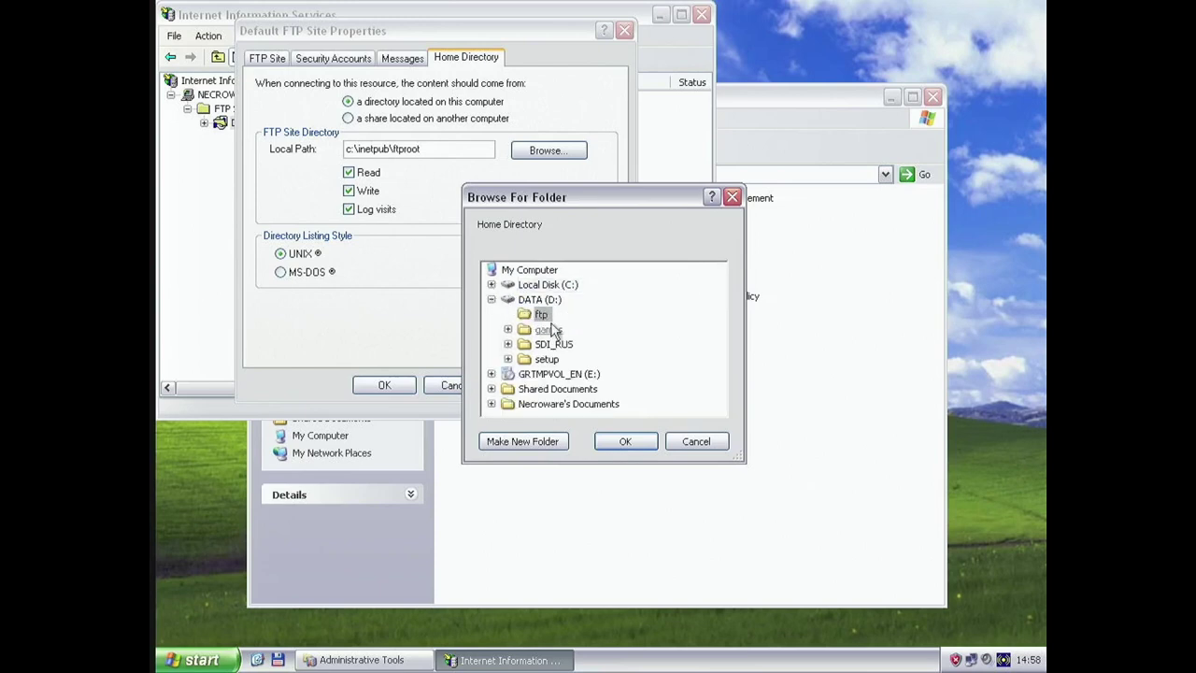
{"action": "left_click", "coordinate": [617, 445]}
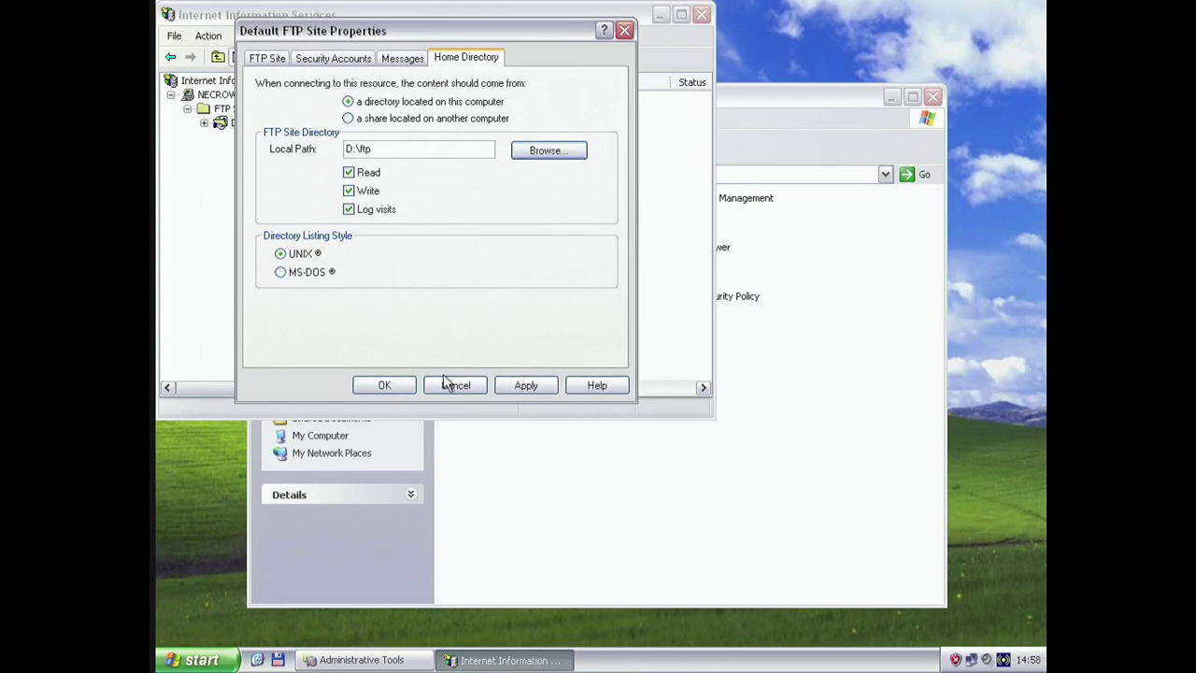
{"action": "left_click", "coordinate": [401, 381]}
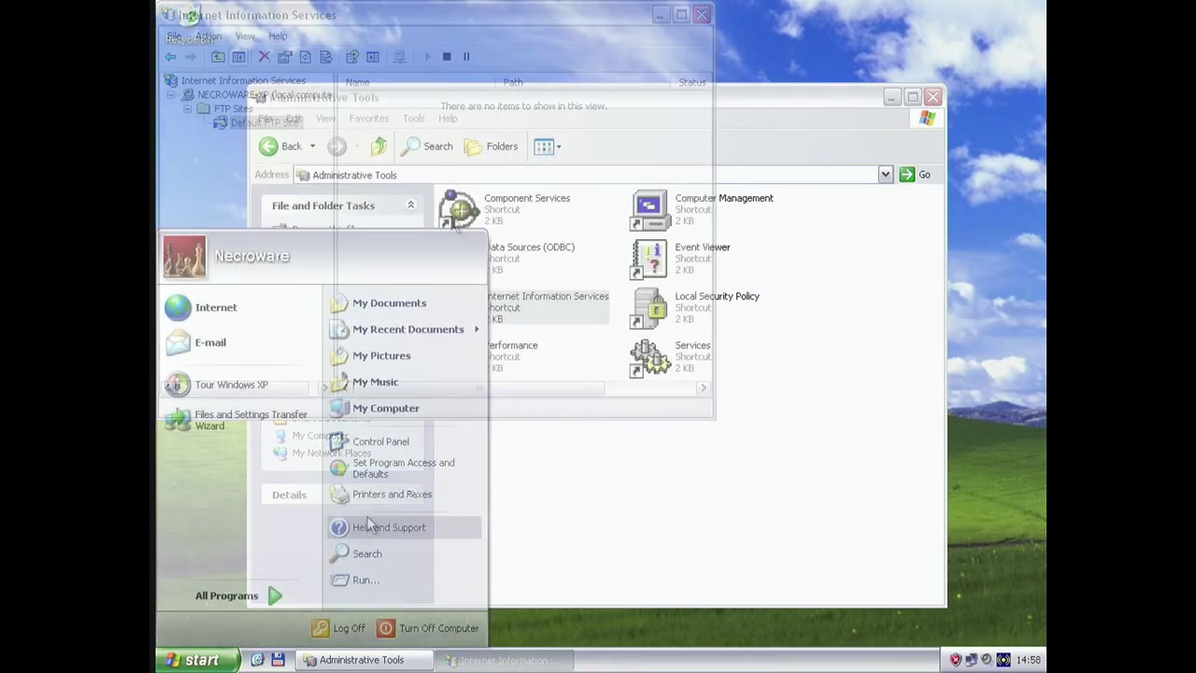
Step: Allow the FTP Server service in the advanced network connection settings of Windows Firewall
{"action": "left_click", "coordinate": [421, 439]}
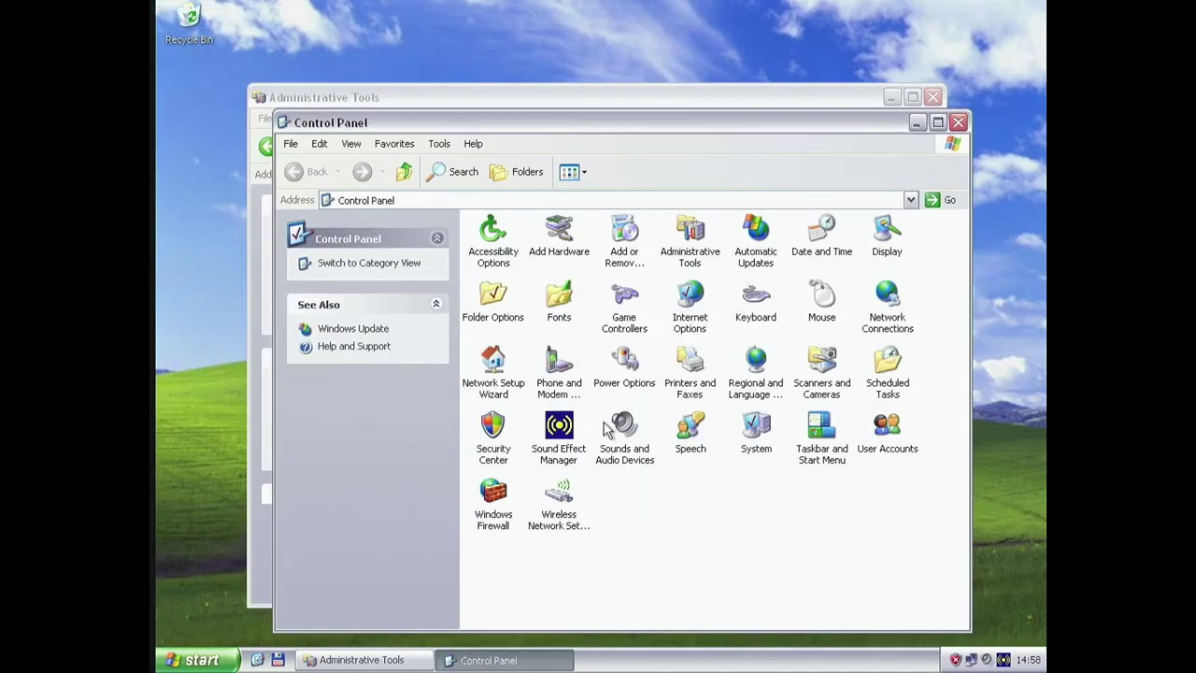
{"action": "double_click", "coordinate": [486, 501]}
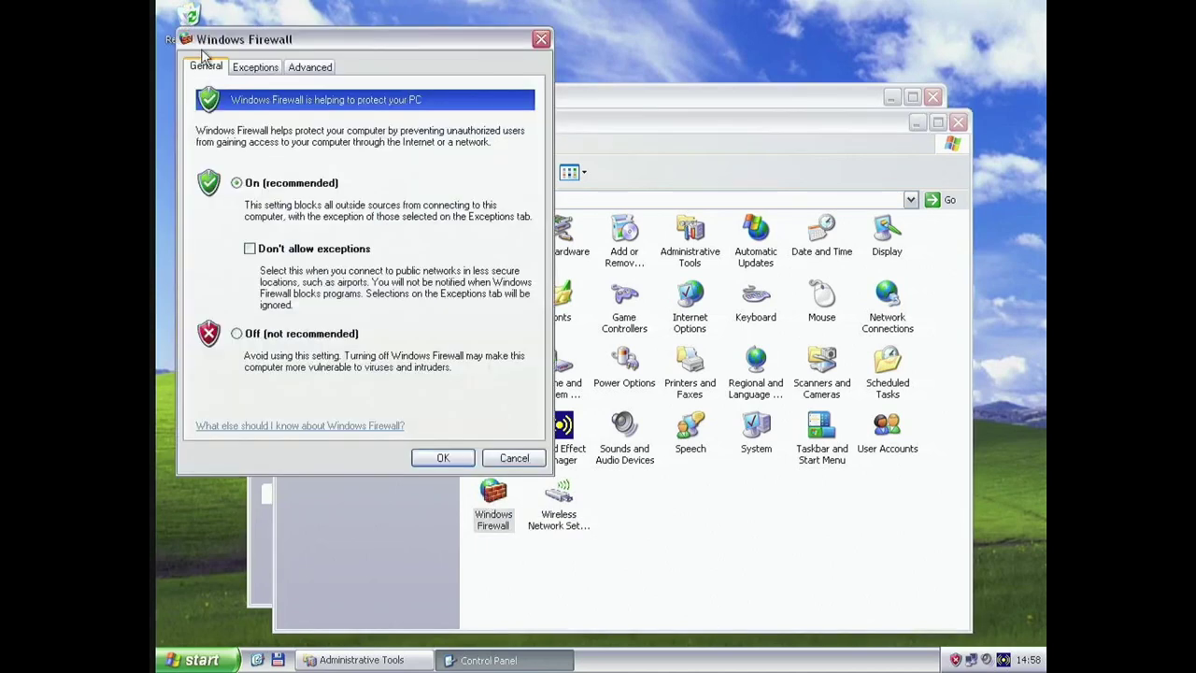
{"action": "left_click", "coordinate": [265, 73]}
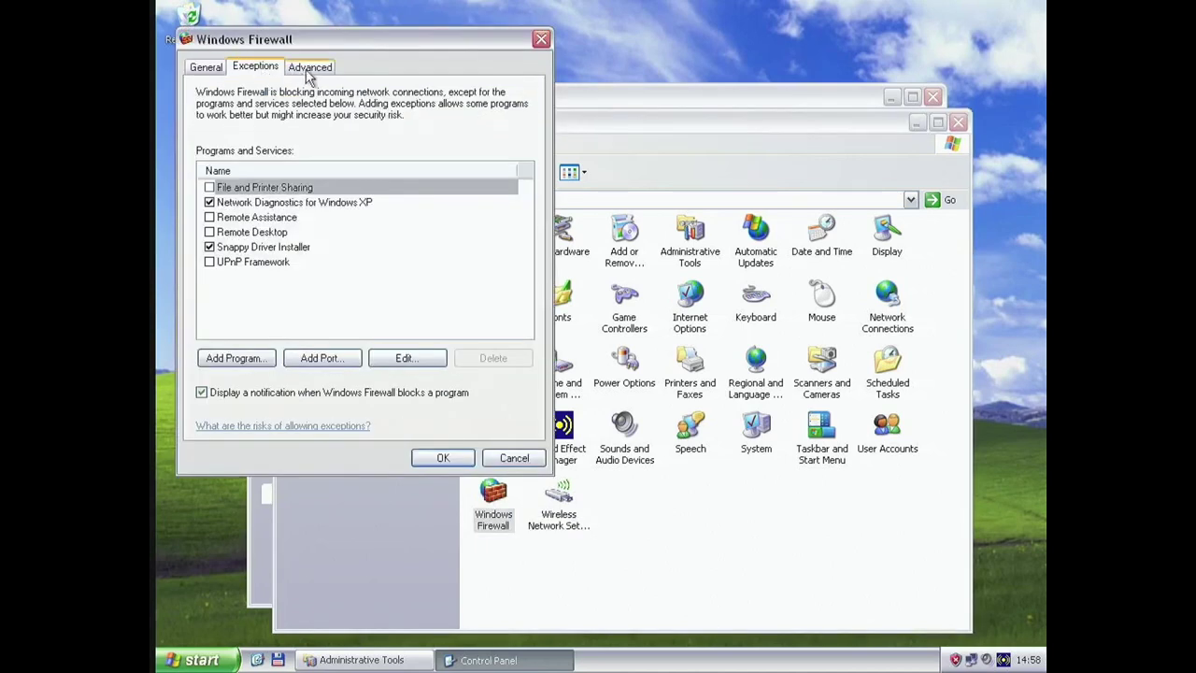
{"action": "left_click", "coordinate": [306, 73]}
{"action": "left_click", "coordinate": [472, 151]}
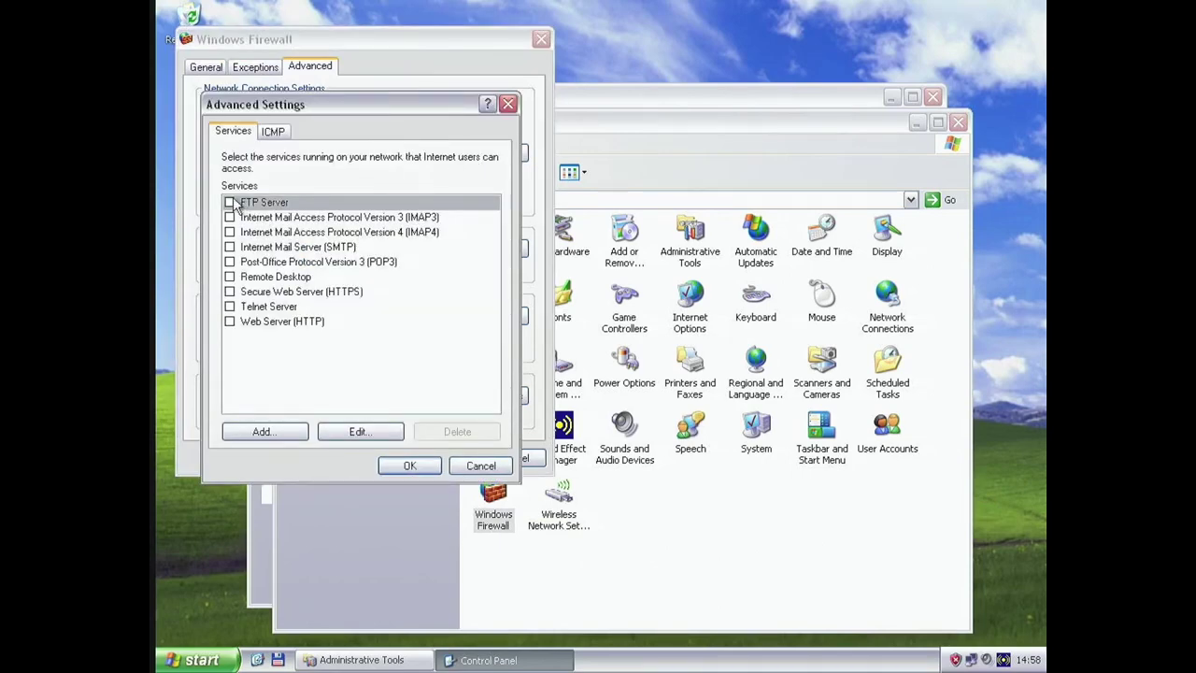
{"action": "left_click", "coordinate": [230, 203]}
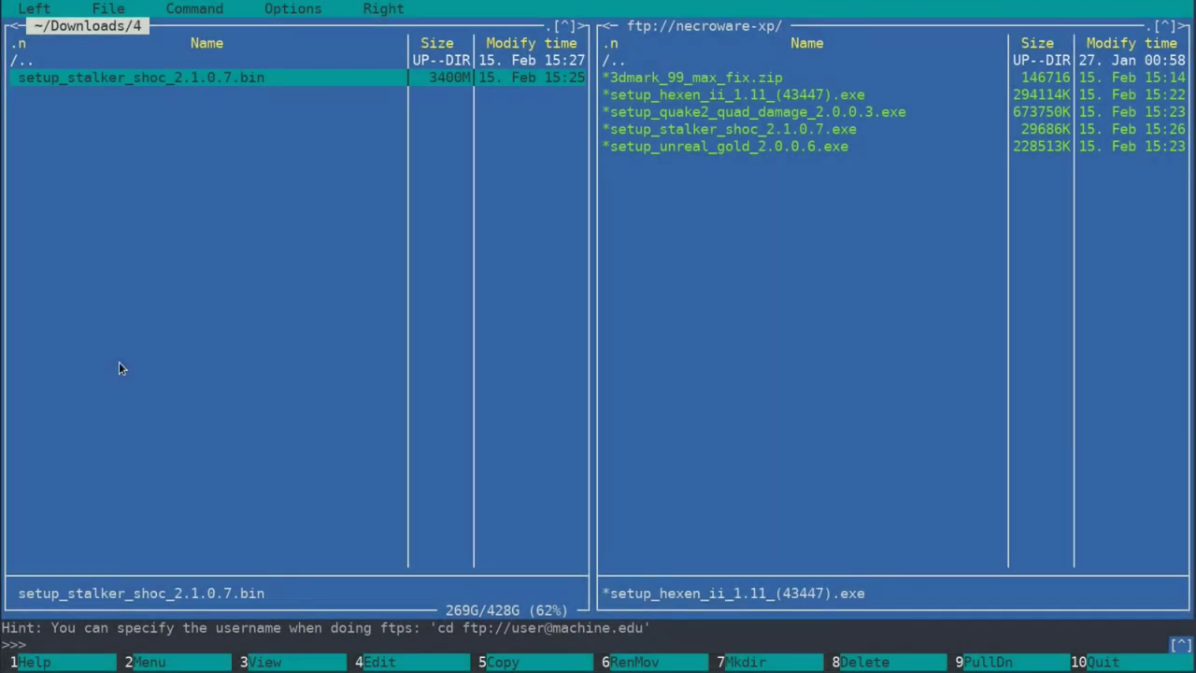
Step: In Midnight Commander, move setup_stalker_shoc_2.1.0.7.bin from ~/Downloads/4 to ftp://necroware-xp/
{"action": "key", "text": "F6"}
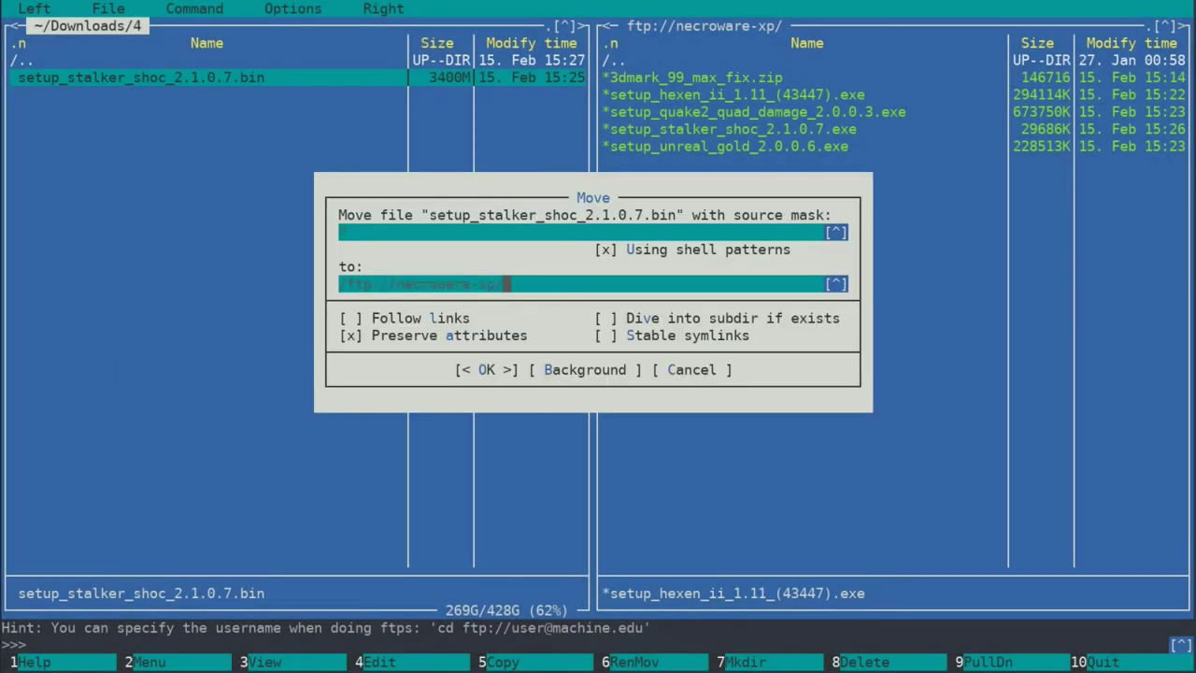
{"action": "key", "text": "Return"}
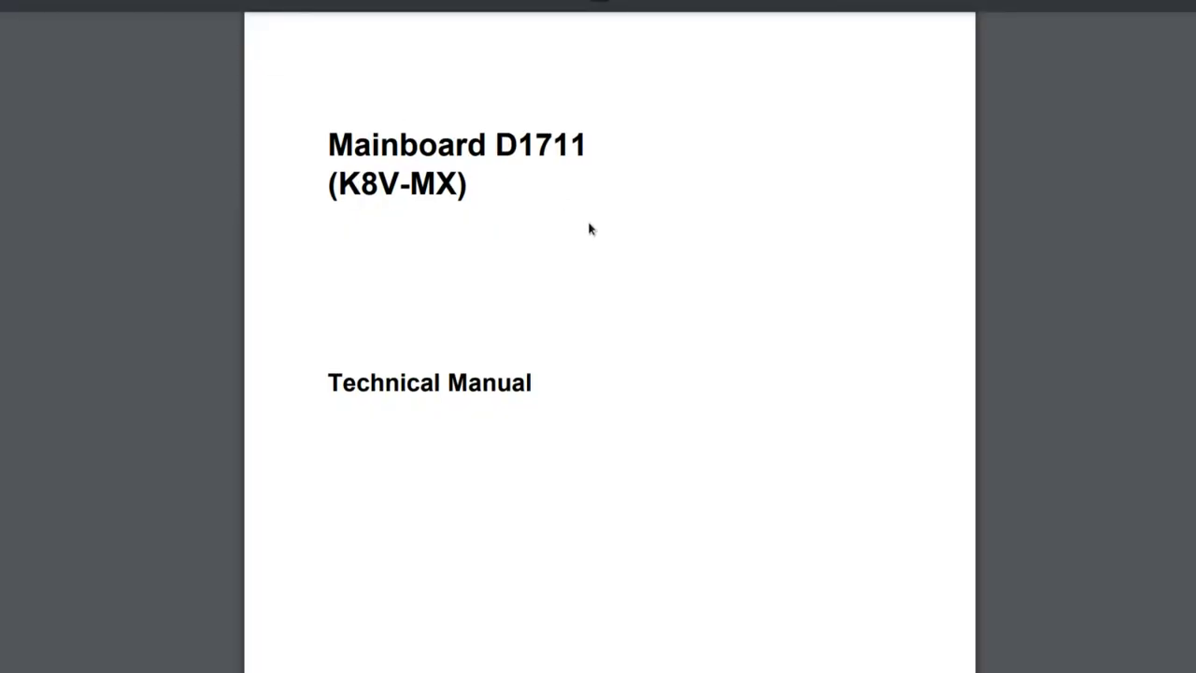
Step: In the Mainboard D1711 (K8V-MX) manual, review the product introduction and highlight the 6-channel and digital audio solution paragraph
{"action": "scroll", "coordinate": [590, 229], "scroll_direction": "down", "scroll_amount": 15}
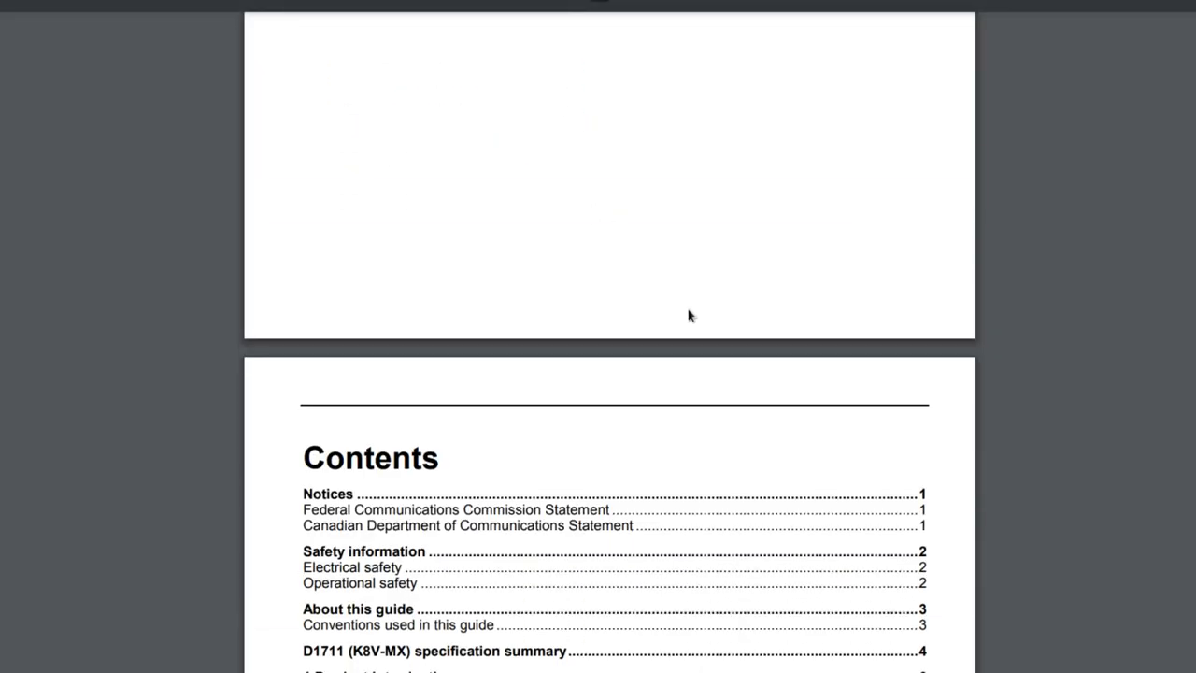
{"action": "scroll", "coordinate": [689, 315], "scroll_direction": "down", "scroll_amount": 5}
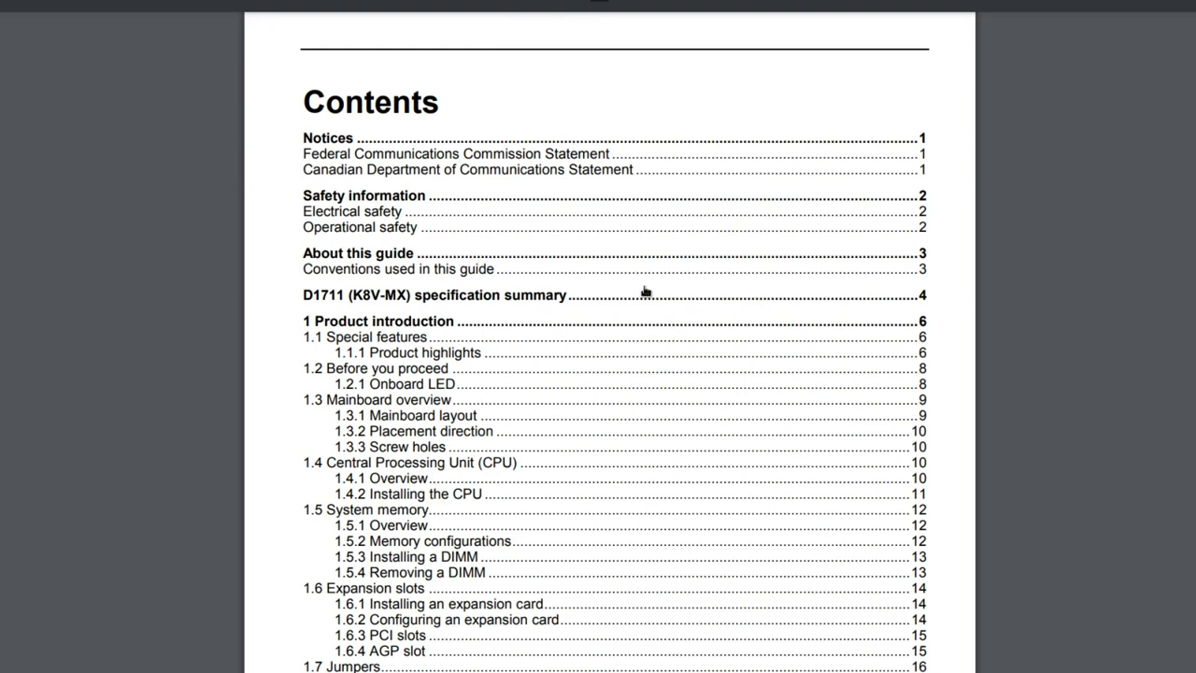
{"action": "left_click", "coordinate": [420, 323]}
{"action": "scroll", "coordinate": [462, 220], "scroll_direction": "down", "scroll_amount": 5}
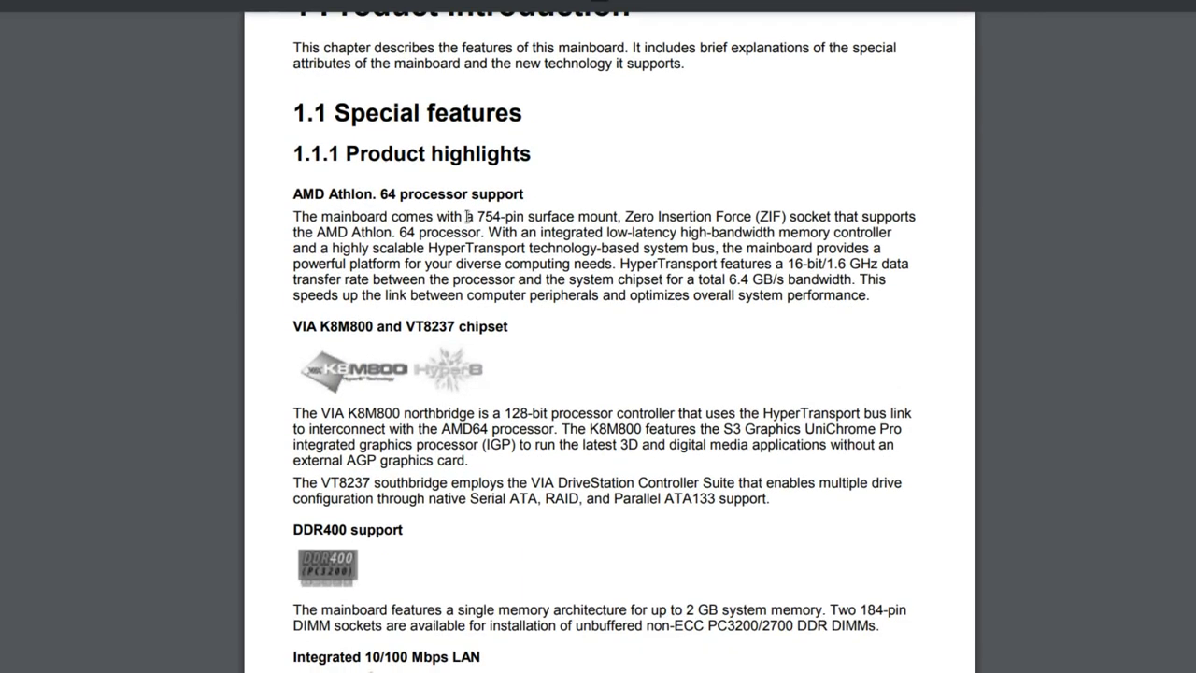
{"action": "scroll", "coordinate": [467, 222], "scroll_direction": "down", "scroll_amount": 8}
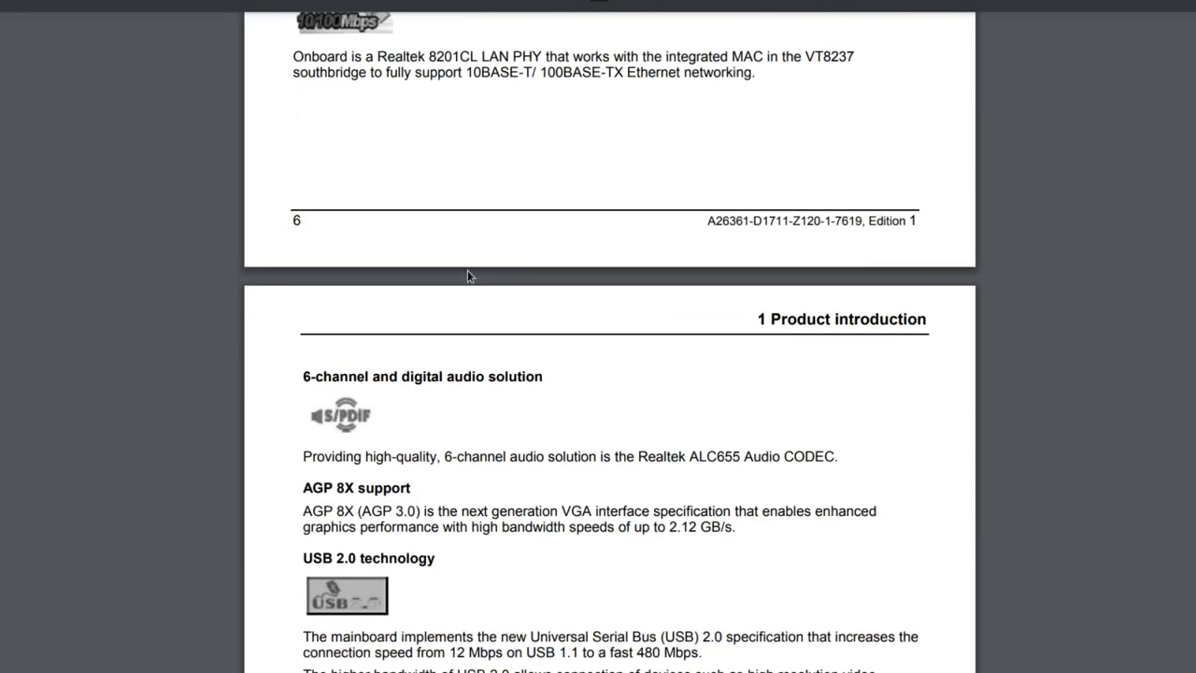
{"action": "left_click_drag", "start_coordinate": [325, 218], "coordinate": [838, 309]}
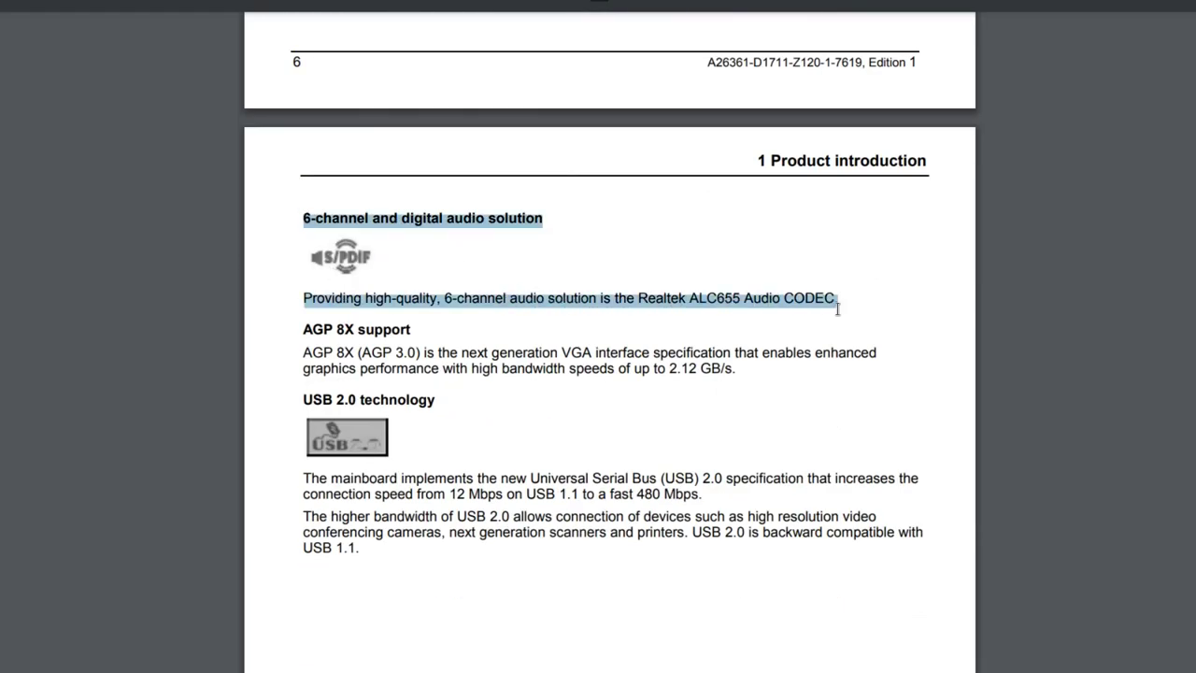
{"action": "left_click", "coordinate": [918, 367]}
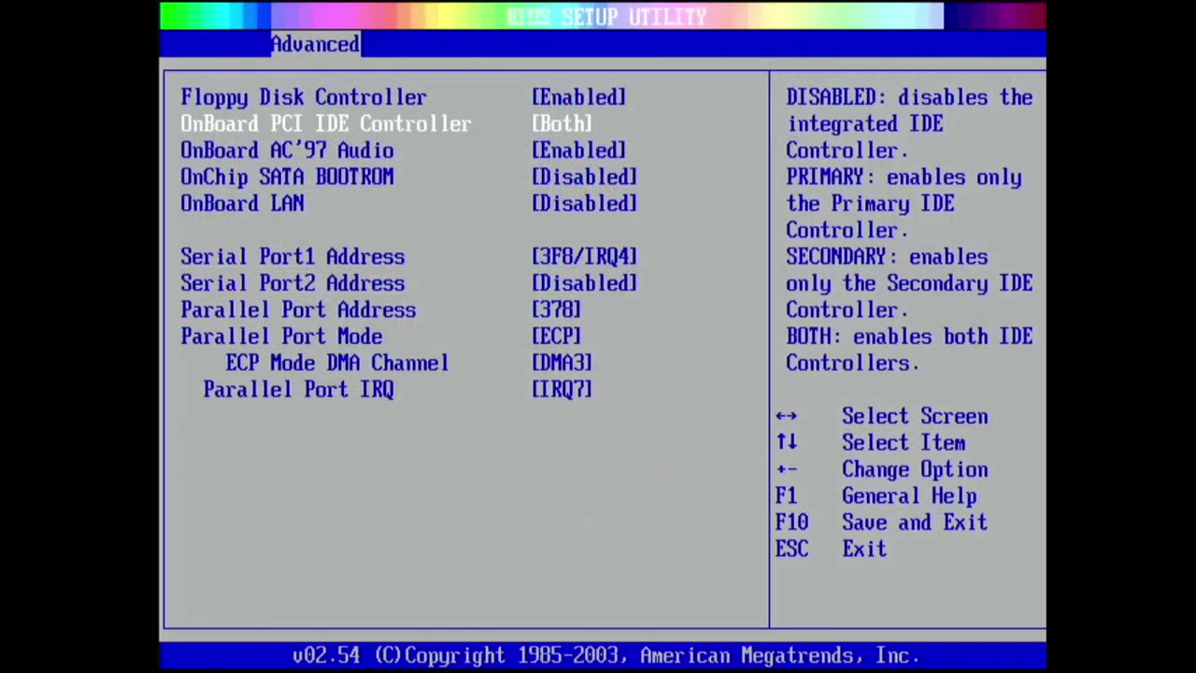
Step: In the BIOS Setup Utility's Advanced onboard device settings, select the OnBoard AC'97 Audio option
{"action": "key", "text": "Down"}
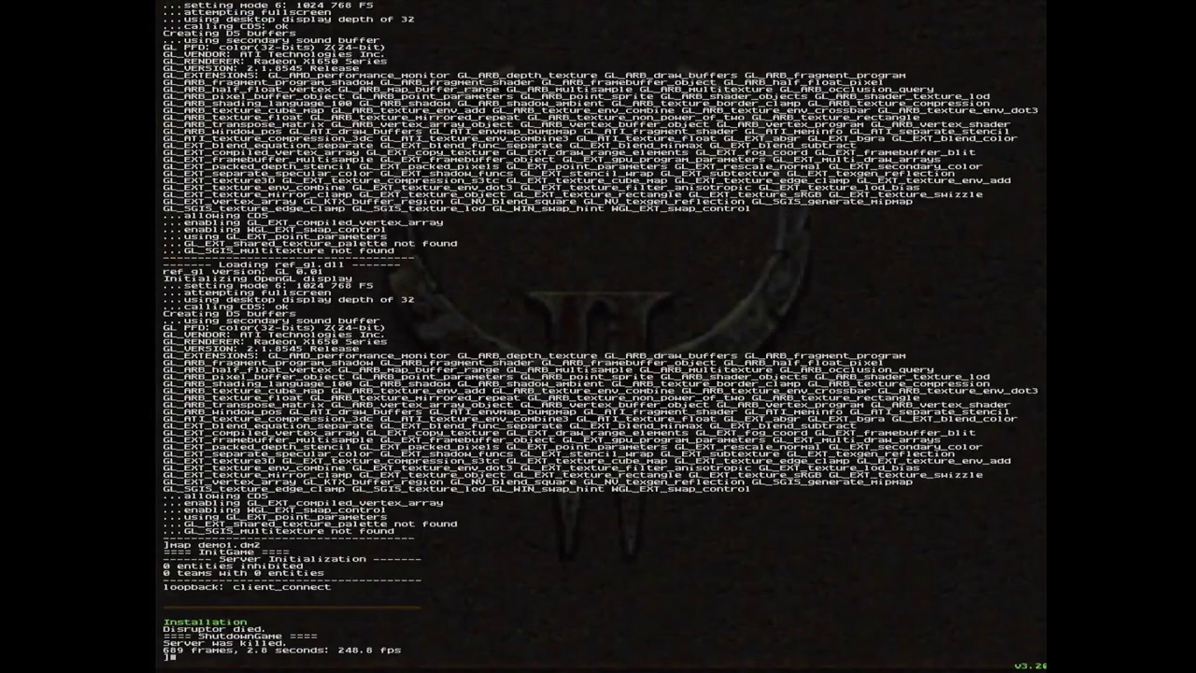
Step: Rerun the demo1.dm2 benchmark from the Quake II console
{"action": "key", "text": "Up"}
{"action": "key", "text": "Return"}
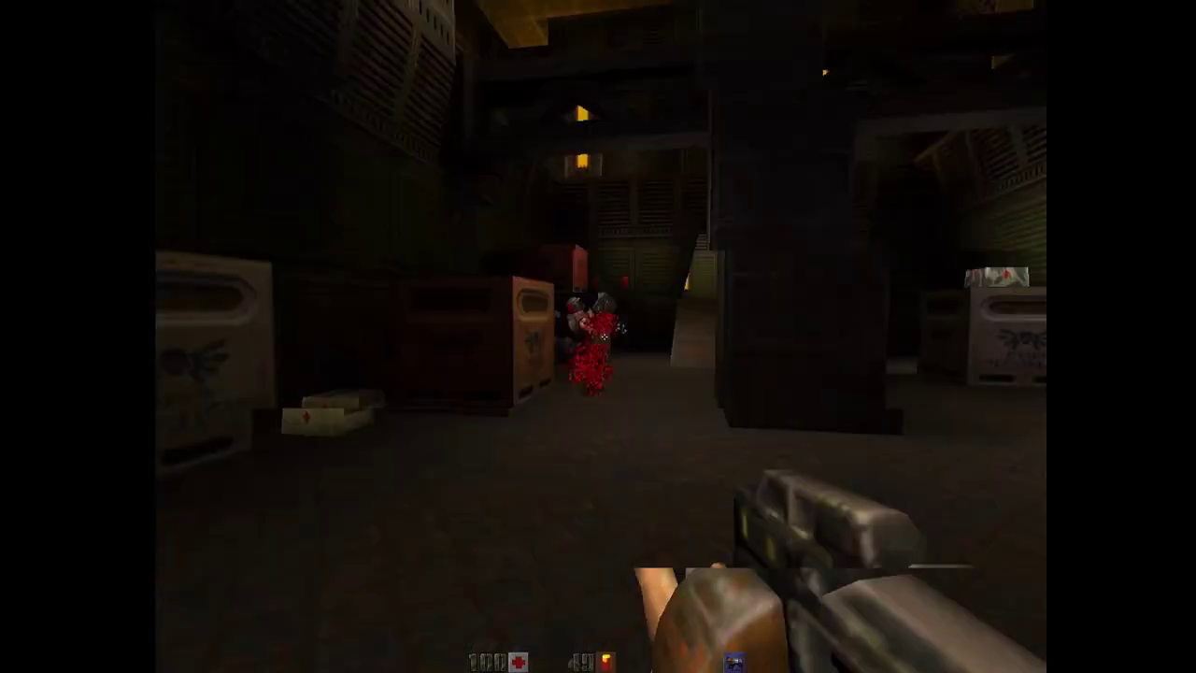